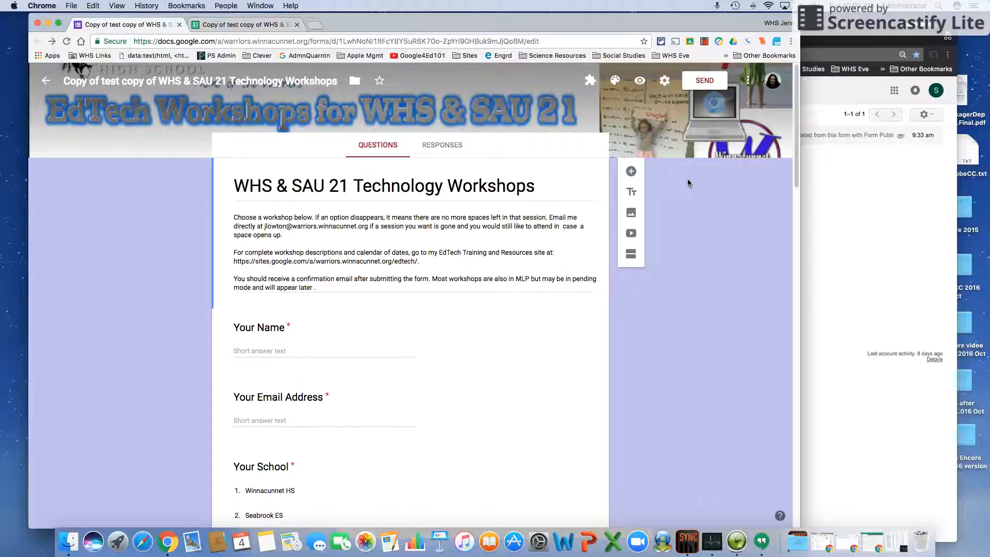
Check the installed add-ons, then search the add-ons store for 'publisher'
left_click(590, 83)
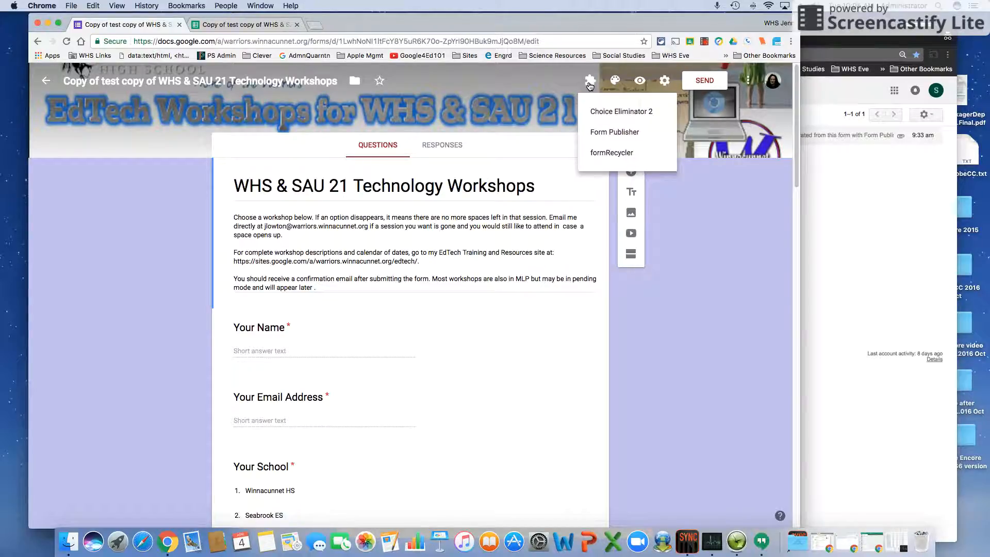
left_click(692, 247)
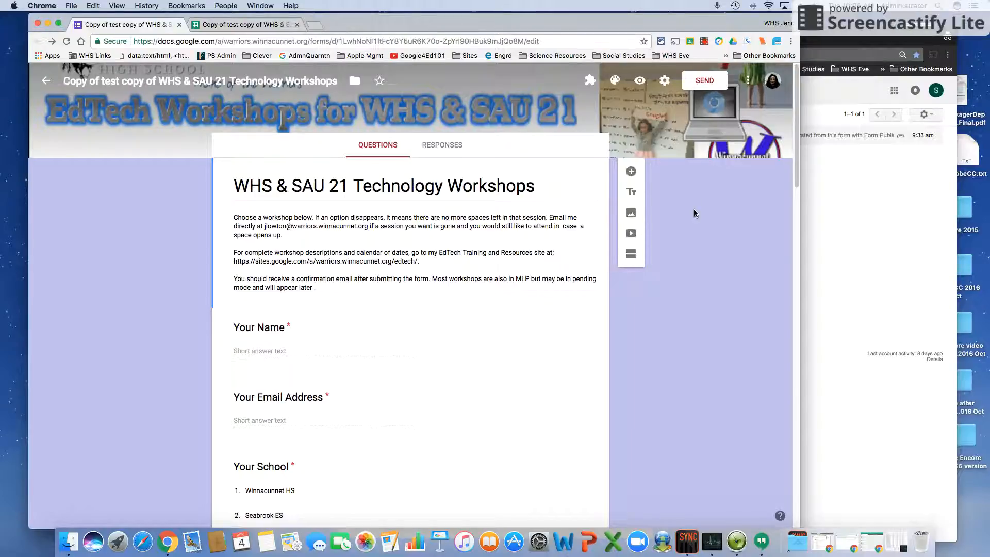
left_click(747, 81)
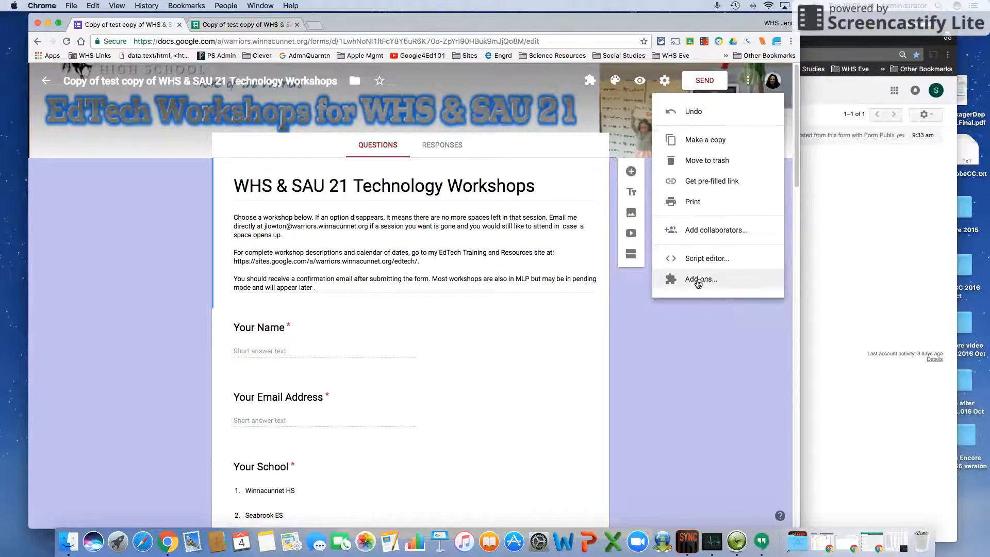
left_click(697, 282)
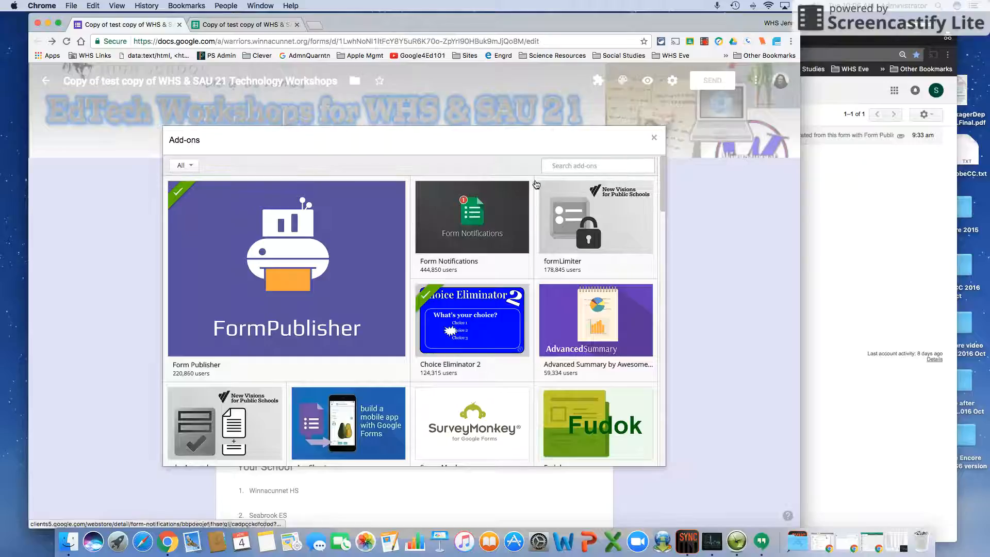
mouse_move(540, 184)
type("publi")
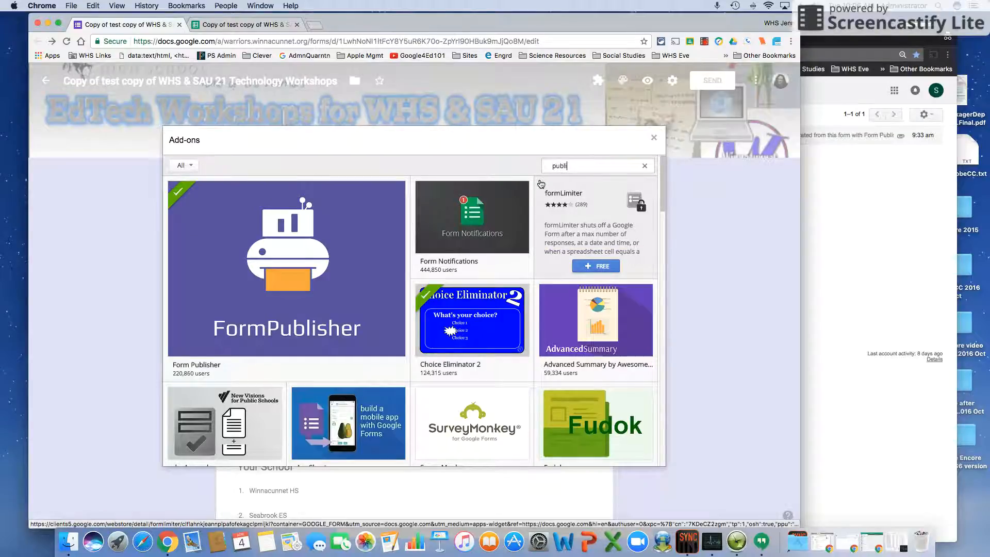
type("sher")
key("Return")
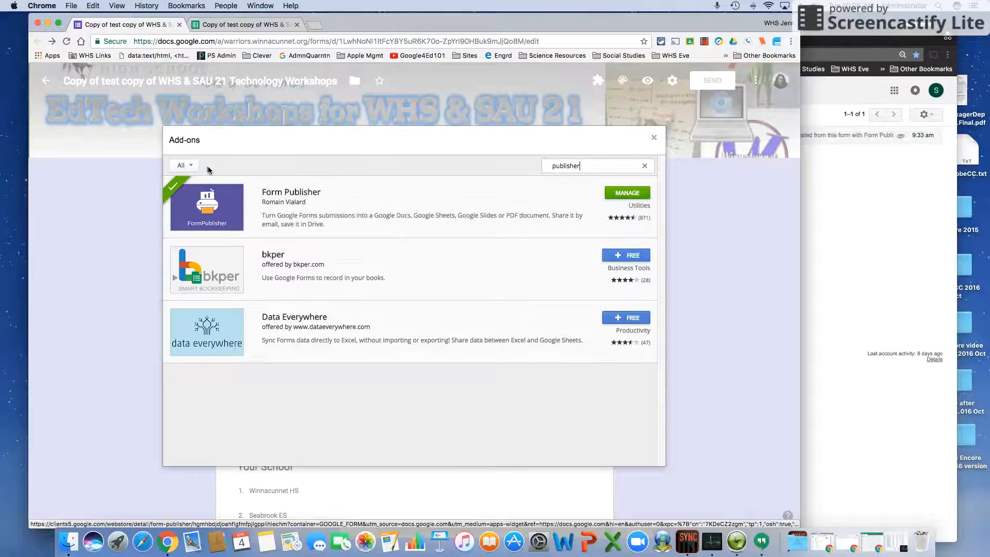
left_click(654, 138)
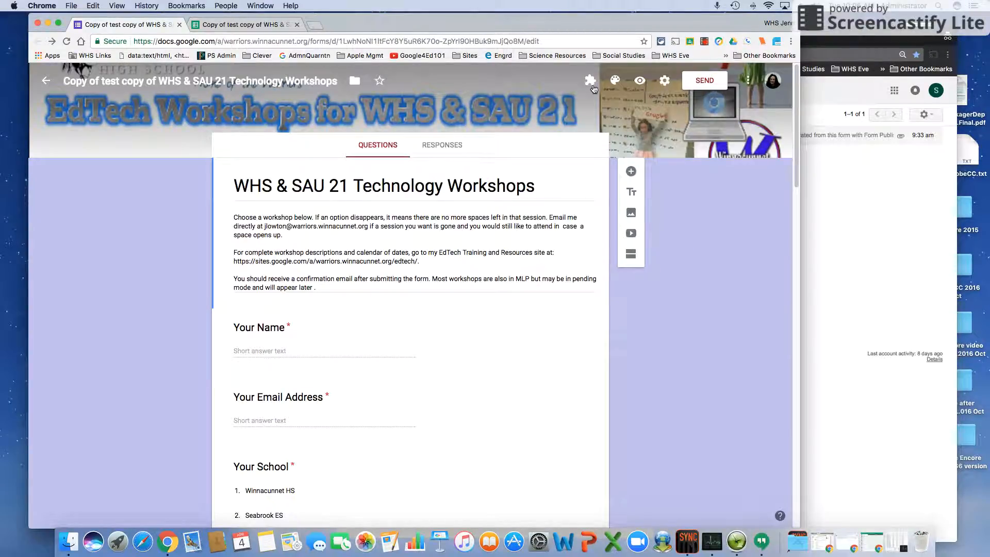
Launch Form Publisher's setup and confirm that a template file already exists
left_click(590, 81)
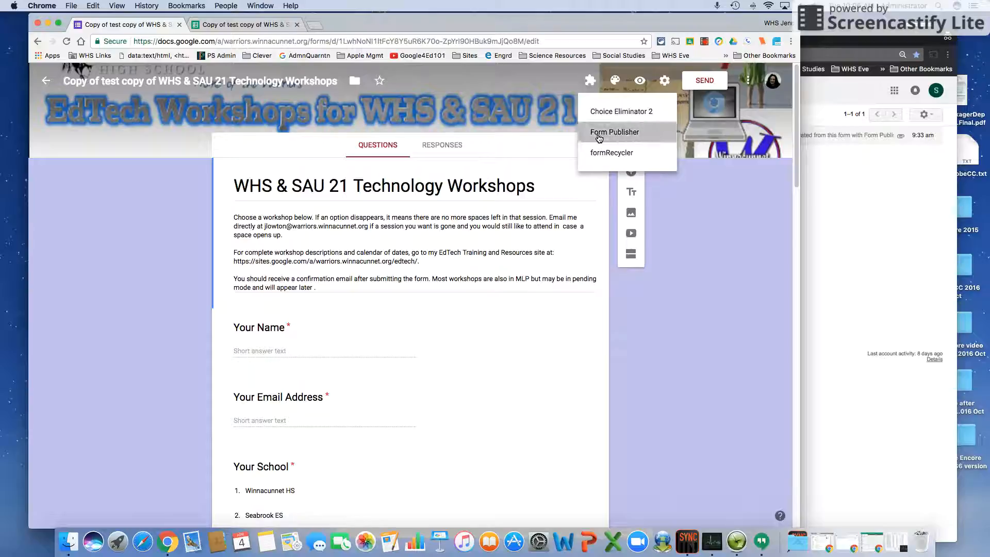
left_click(611, 132)
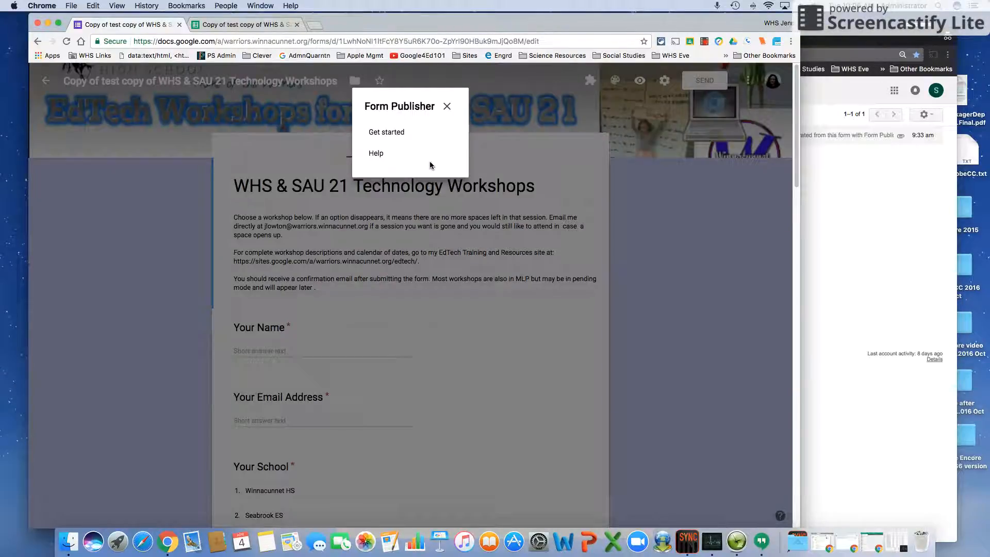
left_click(393, 135)
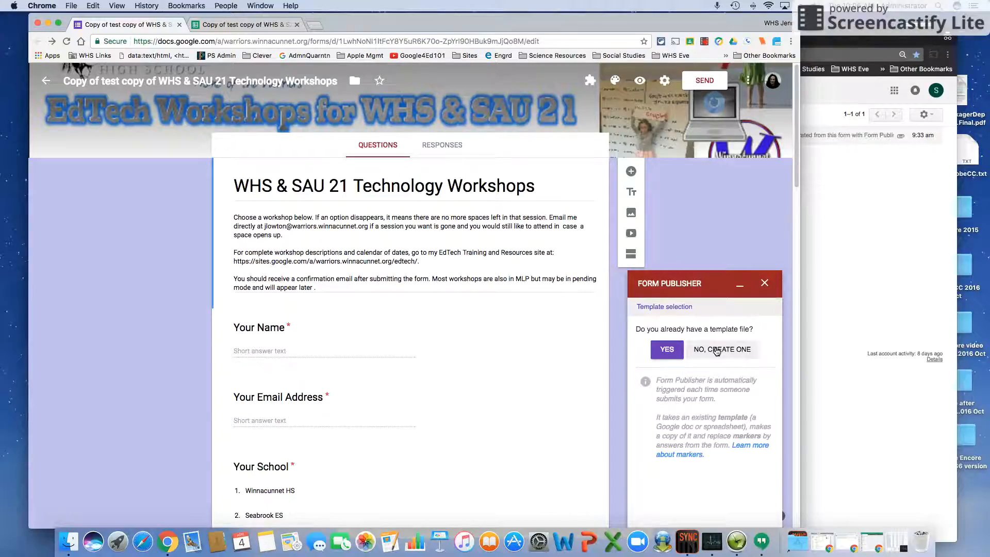
left_click(664, 355)
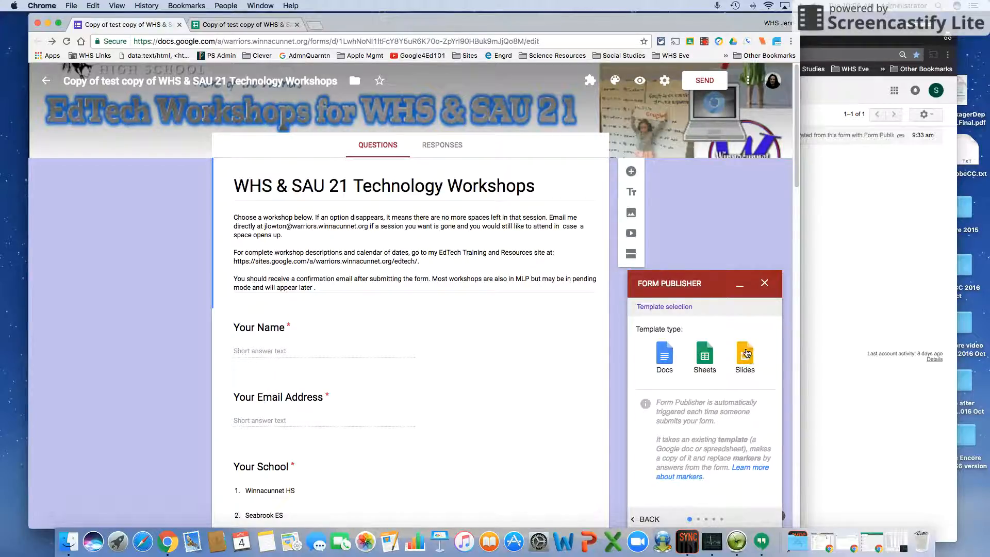
Choose Docs as the template type and select the 'Workshop sign-up confirmation Ticket' document
left_click(663, 360)
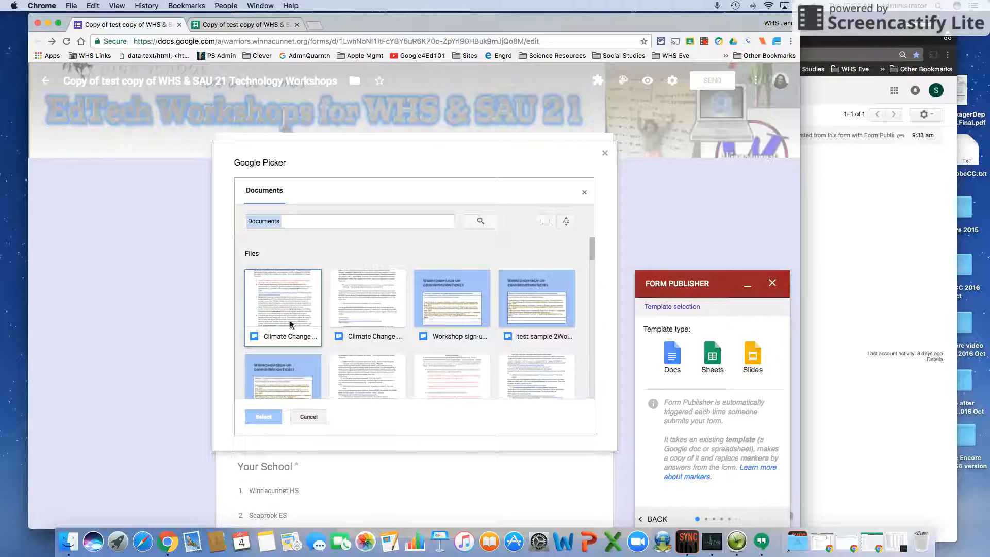
left_click(456, 315)
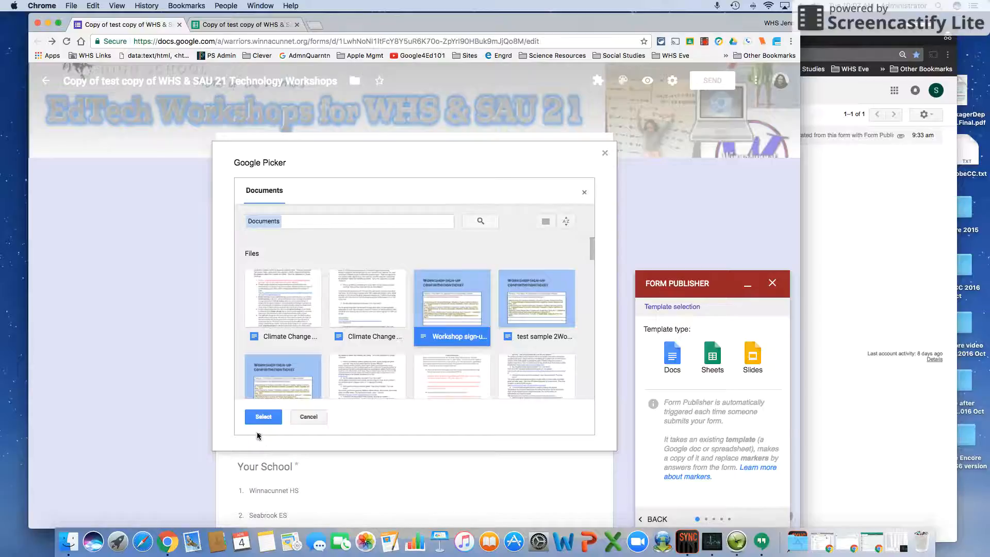
left_click(263, 417)
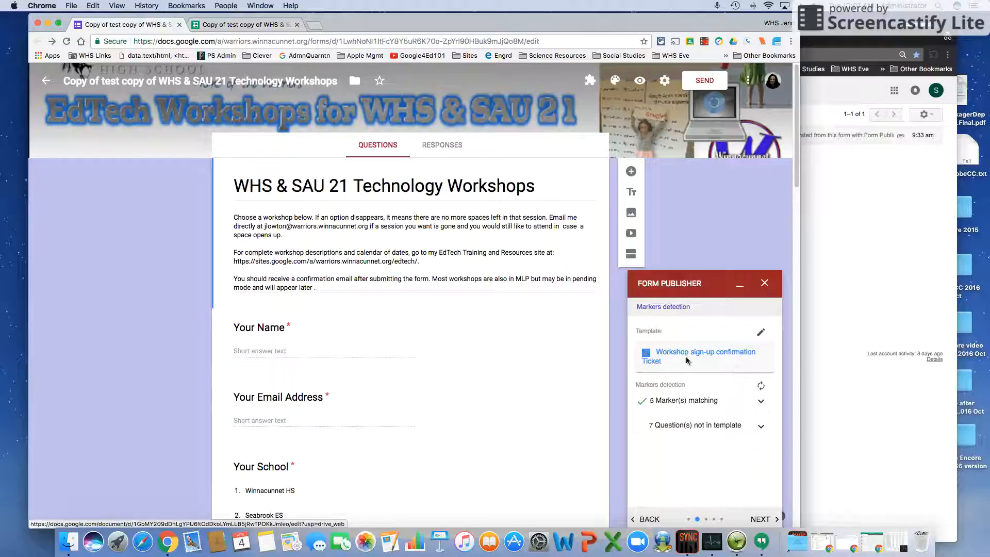
Expand '5 Marker(s) matching' and scroll through Your Name and the workshop-title markers
left_click(761, 404)
scroll(678, 407, "down", 1)
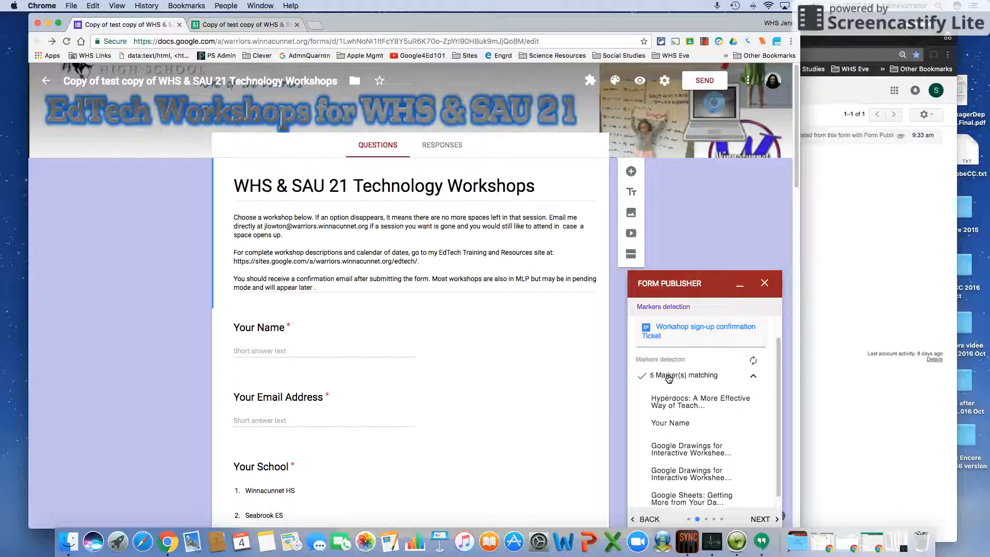
scroll(682, 468, "down", 1)
scroll(680, 443, "up", 1)
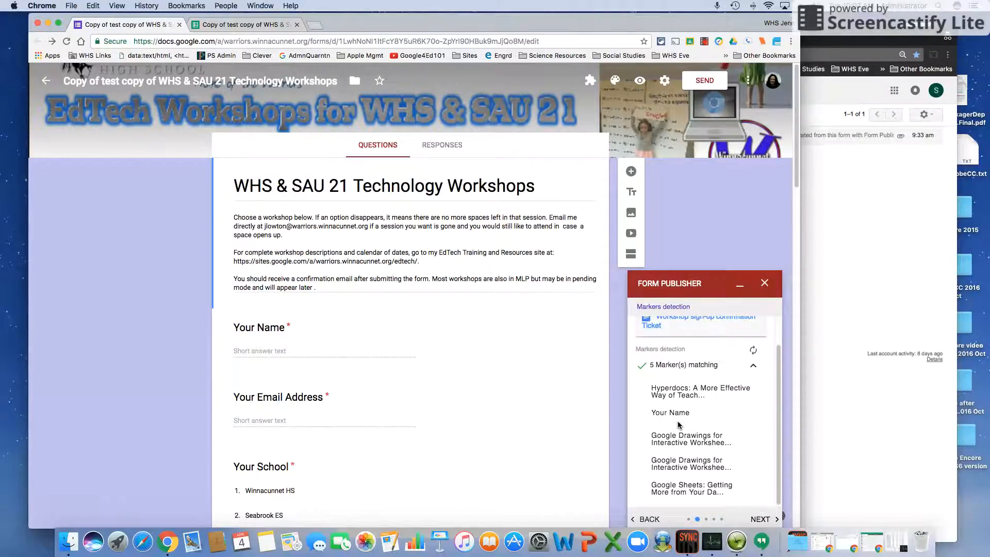
scroll(679, 424, "up", 1)
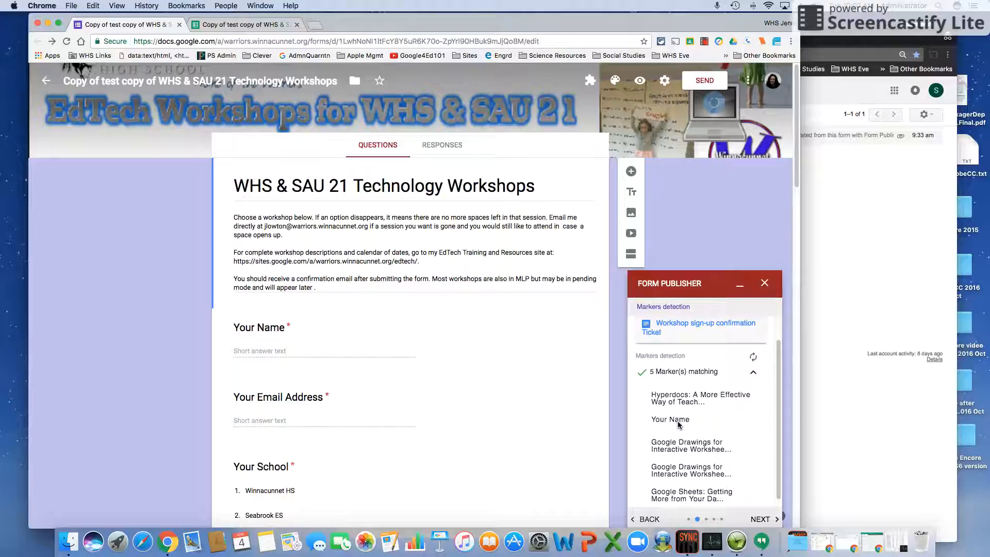
Open the ticket template Doc, move its tab last, and select its Google Drawings S2 and Sheets markers
left_click(678, 324)
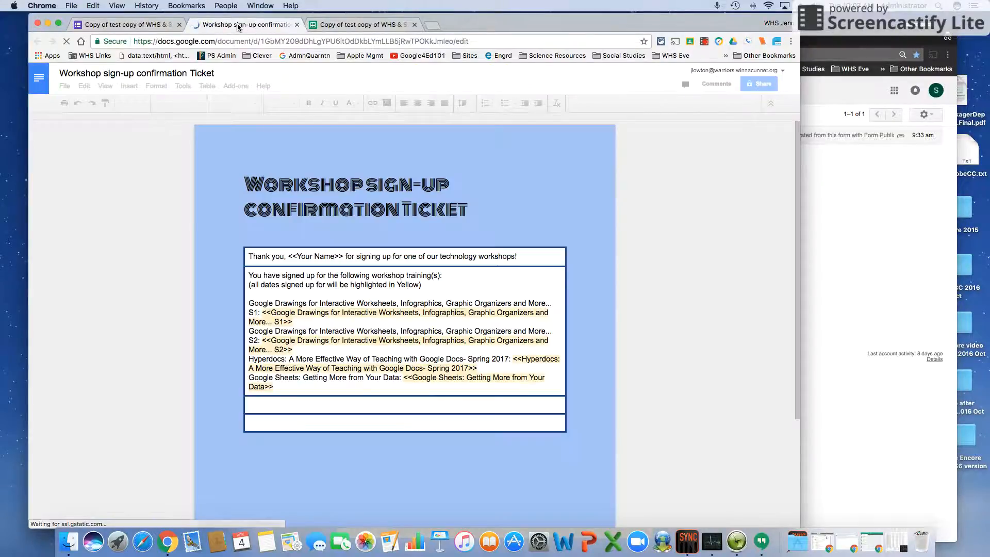
left_click_drag(238, 27, 356, 26)
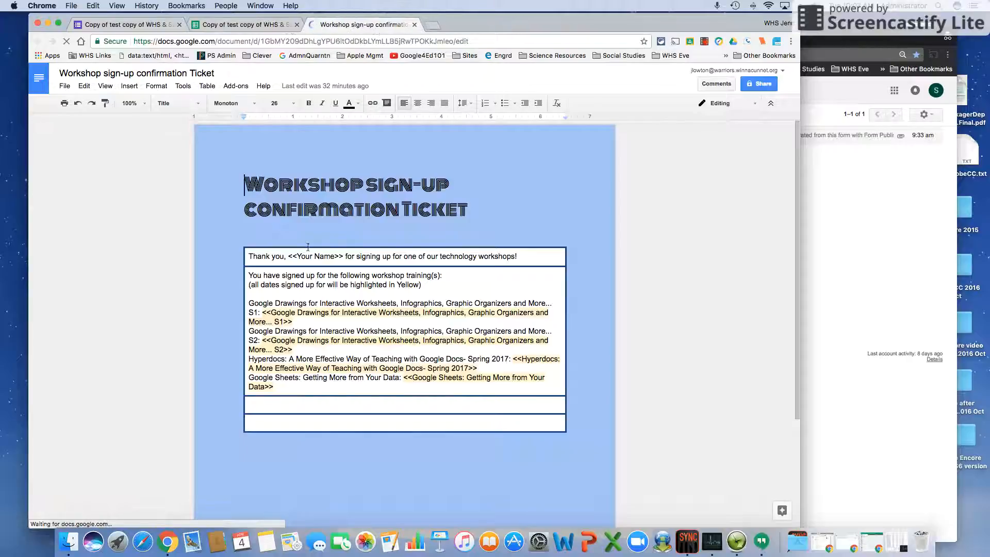
left_click_drag(262, 312, 293, 349)
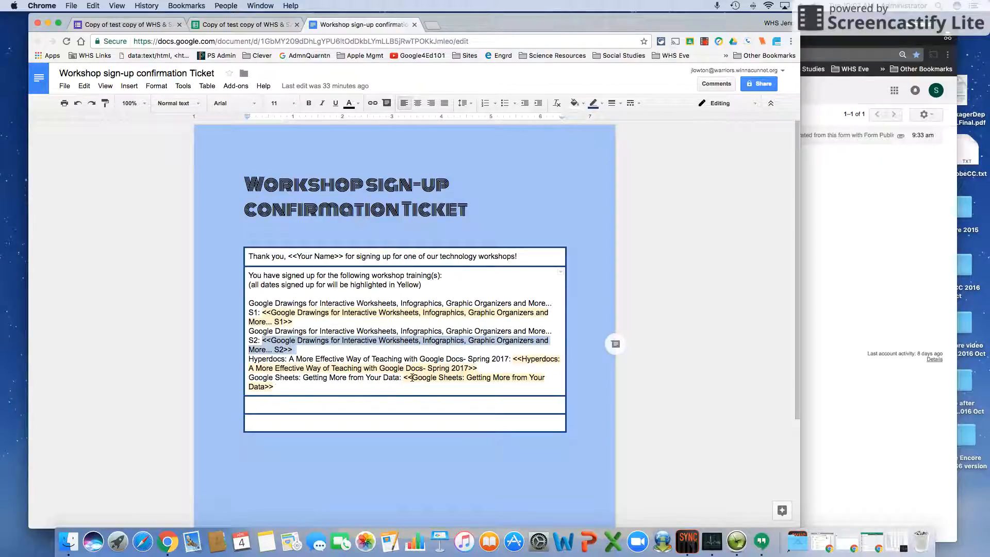
left_click_drag(405, 378, 408, 383)
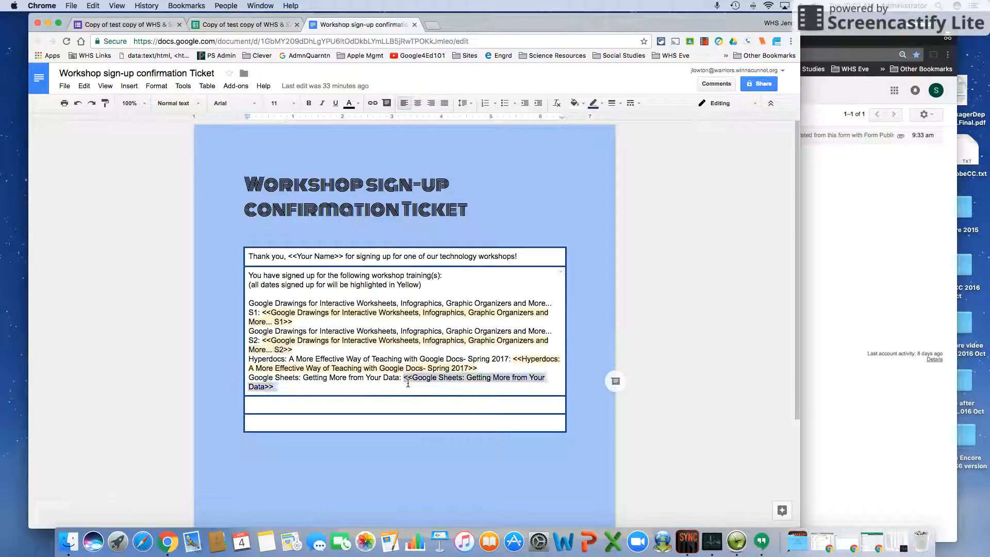
Read the Responses sheet headers in E1, F1 and G1, then return to the form's Drawings questions
left_click(249, 25)
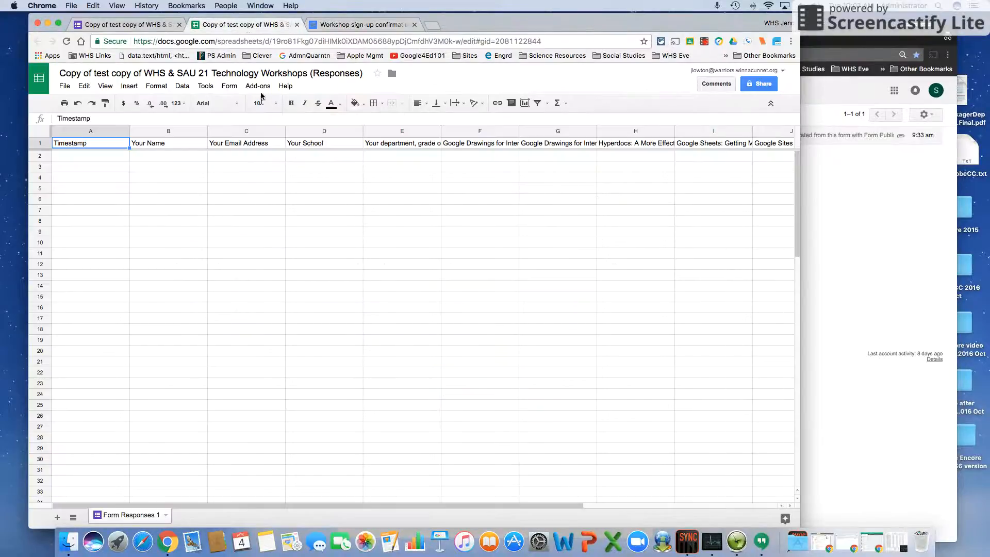
left_click(420, 147)
left_click(464, 145)
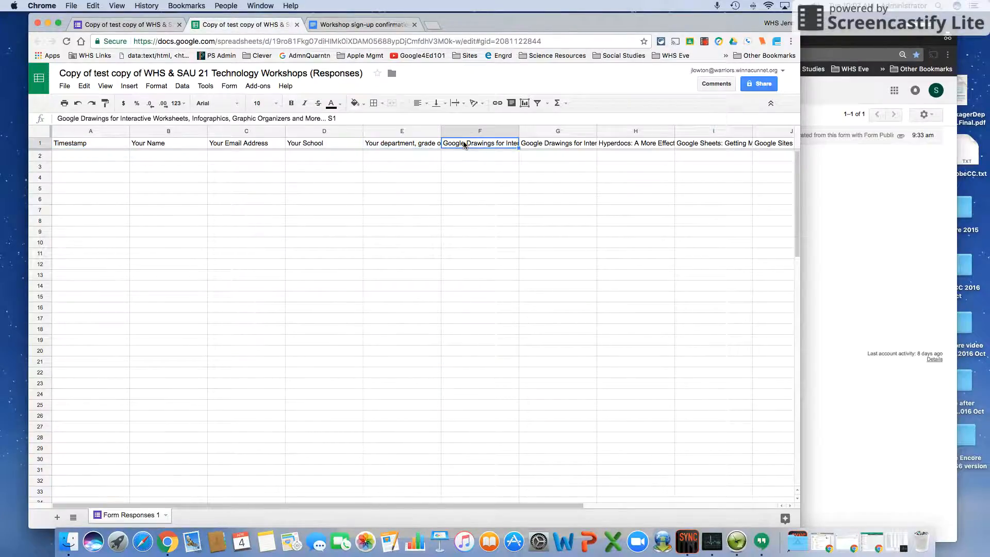
left_click(524, 143)
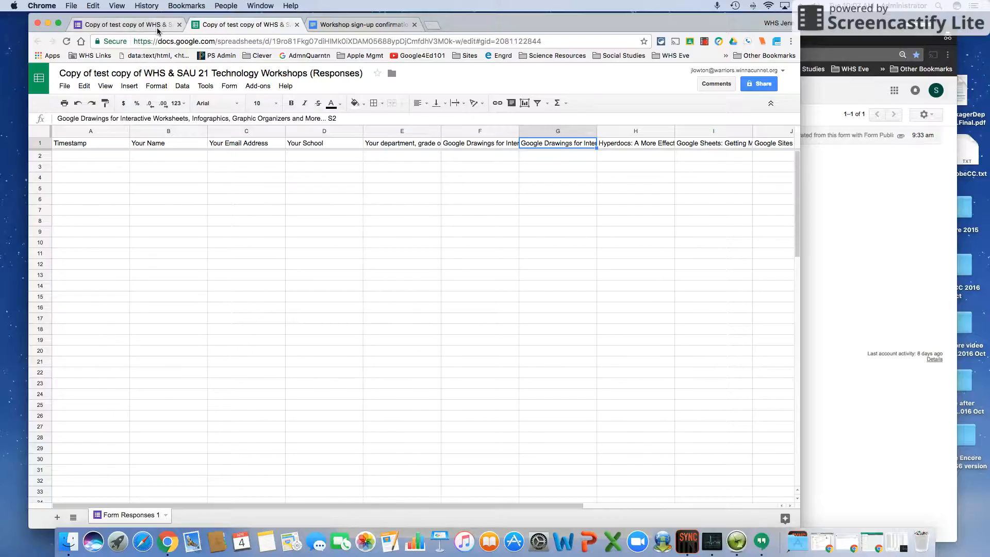
left_click(157, 27)
scroll(328, 406, "down", 10)
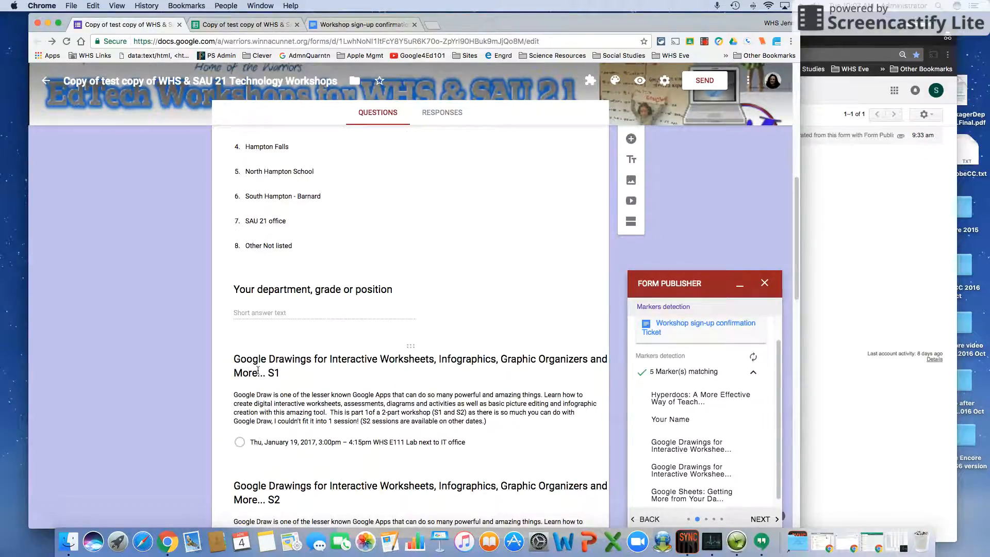
Compare the Google Drawings S1 question with the sheet and template marker, then collapse the matching-markers list
left_click(270, 365)
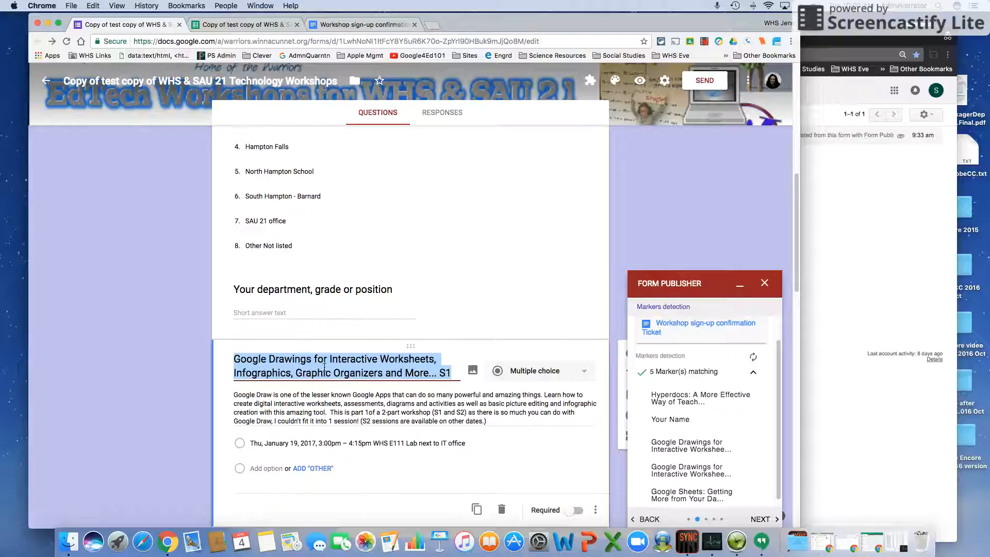
left_click(242, 25)
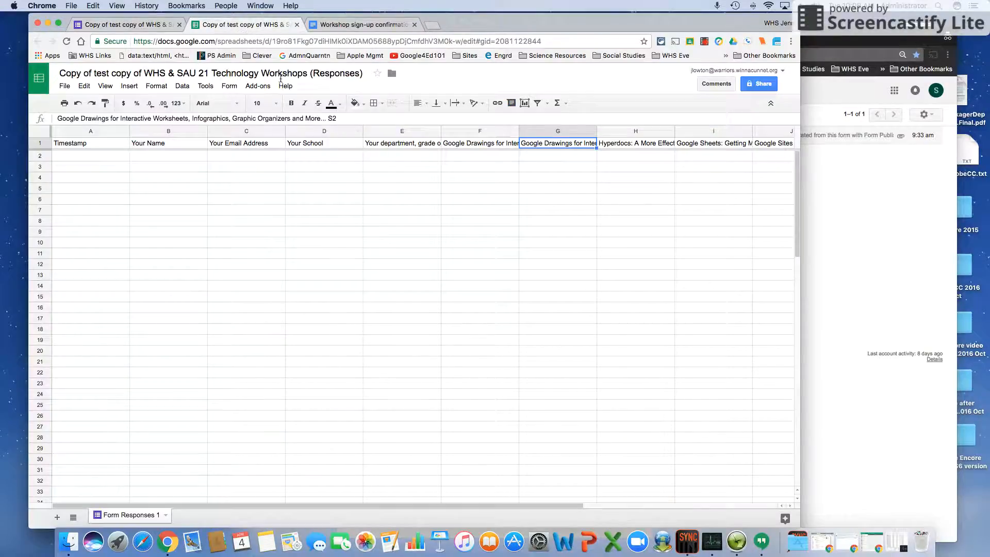
left_click(350, 24)
left_click(412, 378)
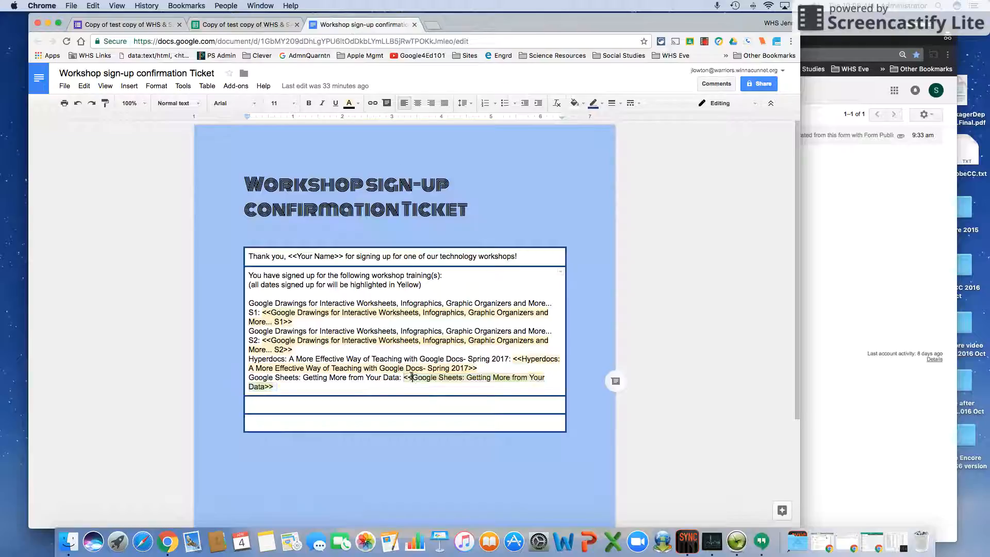
left_click_drag(411, 378, 404, 378)
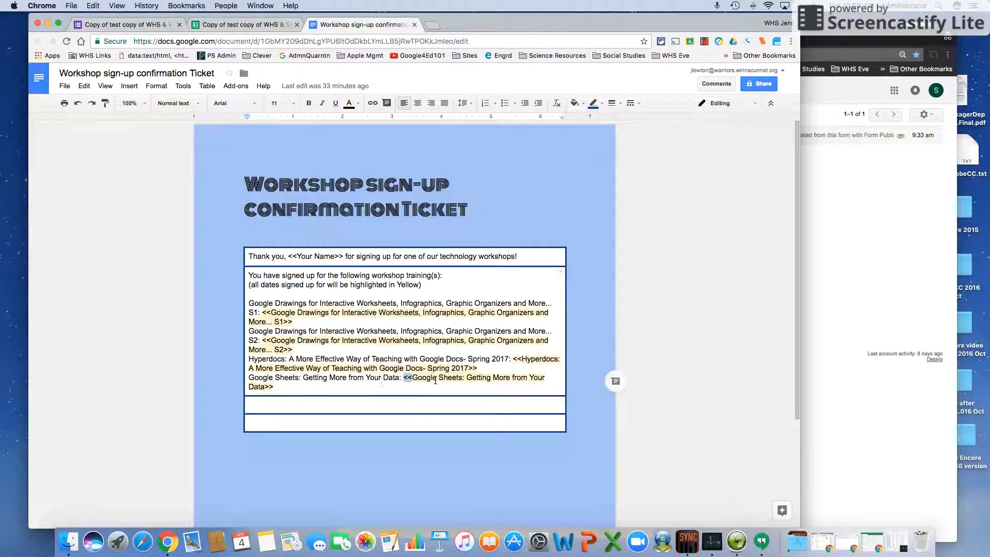
left_click(124, 24)
scroll(720, 445, "down", 3)
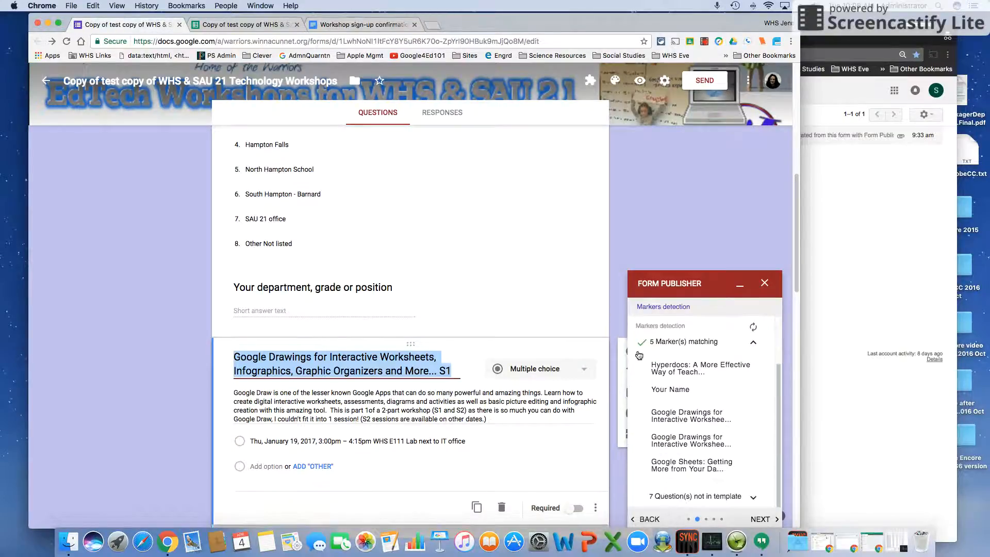
left_click(753, 343)
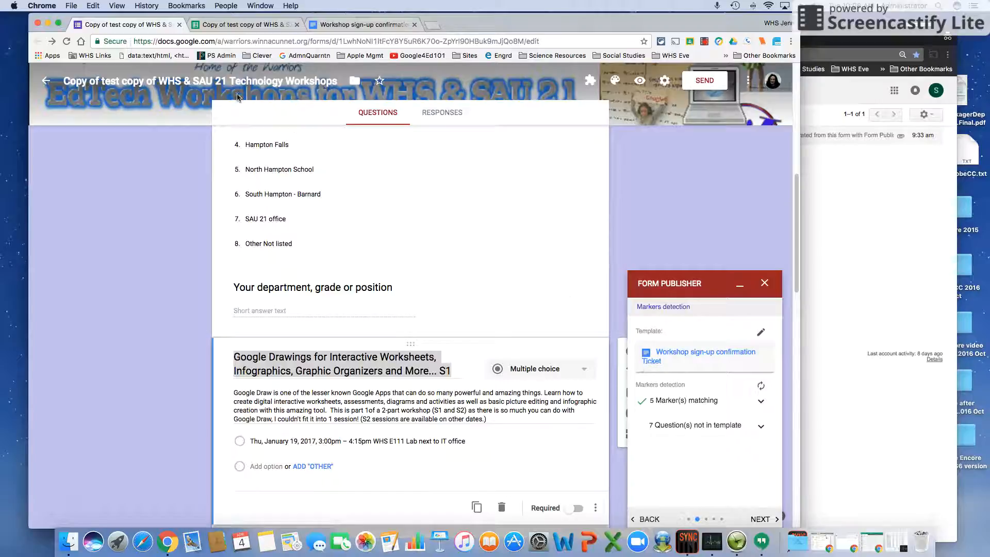
Change the Google Sheets question title's ending from 2 to 3, refresh markers, and select the title
scroll(350, 366, "down", 20)
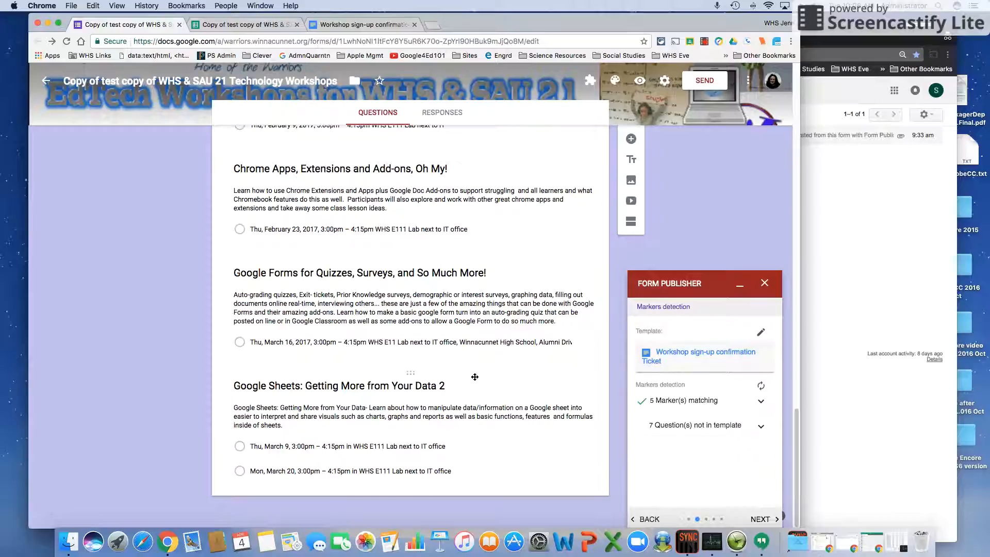
left_click(453, 385)
left_click(445, 335)
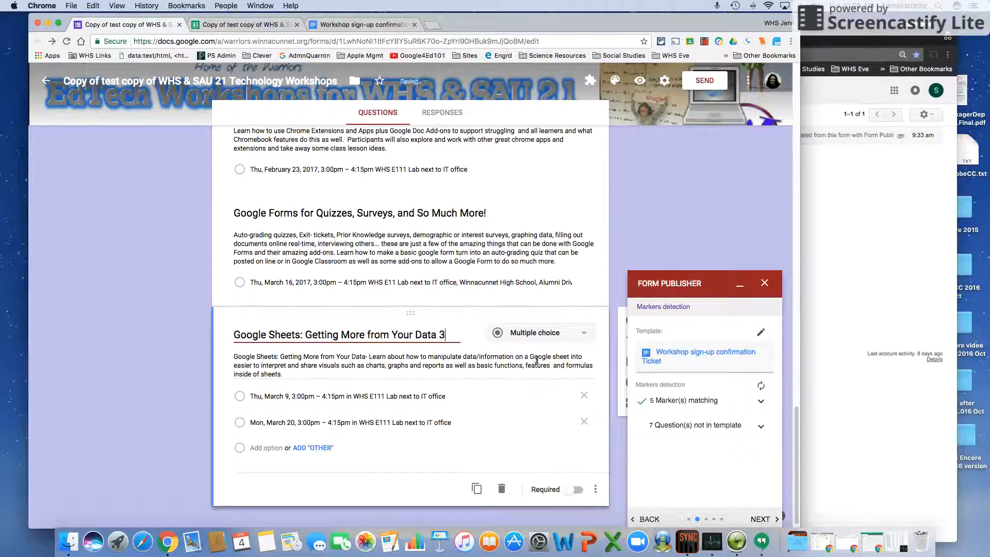
left_click(760, 388)
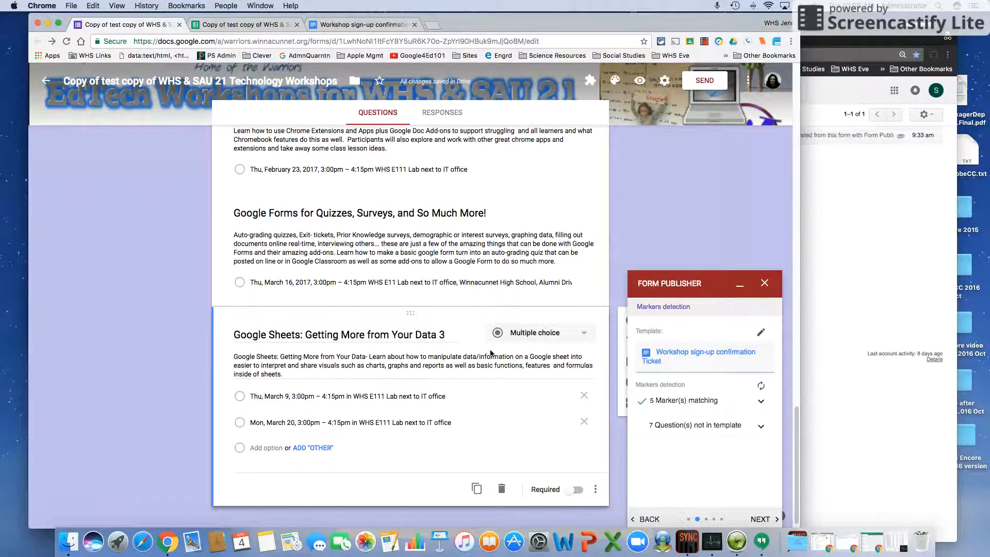
triple_click(441, 334)
key("super+c")
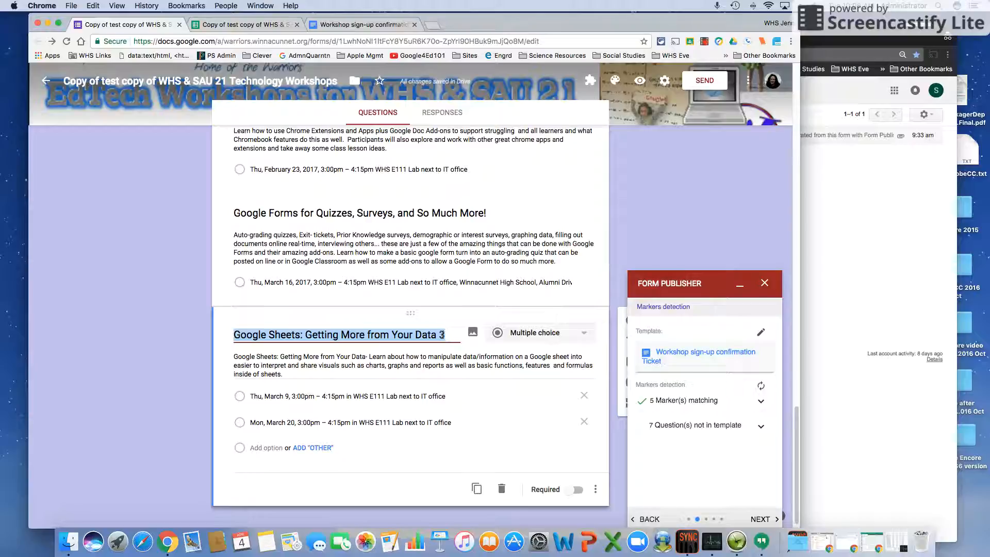
Add a <<Google Sheets: Getting More from Your Data 3>> line below the Sheets marker, then refresh markers
left_click(356, 24)
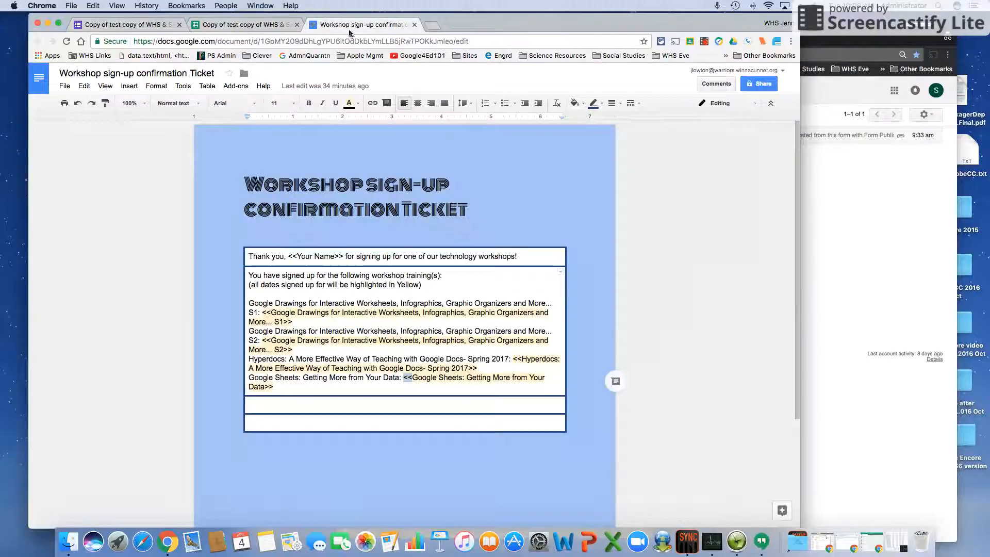
left_click(286, 390)
key("Return")
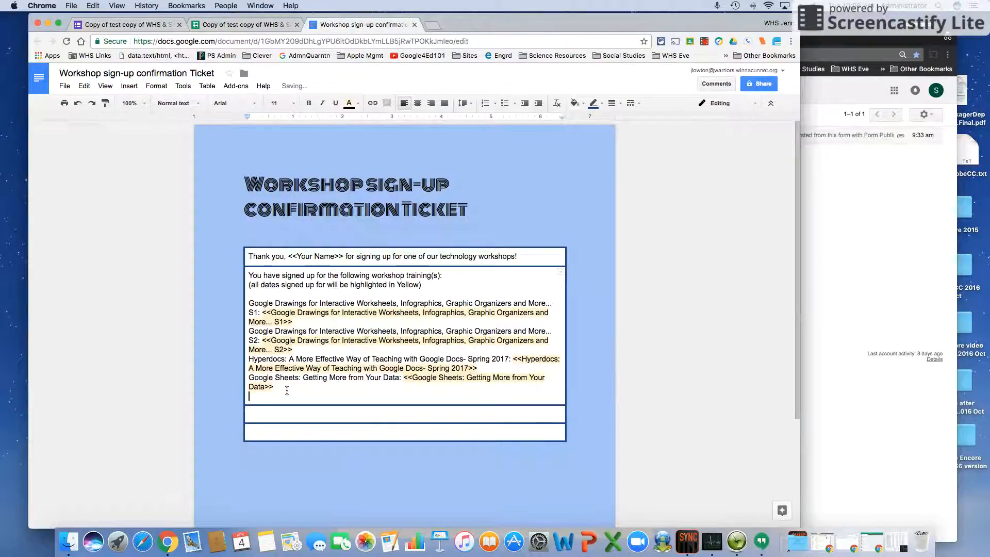
type("<<")
type("Your Email Address")
key("BackSpace")
key("BackSpace")
key("BackSpace")
key("BackSpace")
key("BackSpace")
key("BackSpace")
key("BackSpace")
key("BackSpace")
key("BackSpace")
key("BackSpace")
key("BackSpace")
key("BackSpace")
key("BackSpace")
key("BackSpace")
key("BackSpace")
left_click(127, 24)
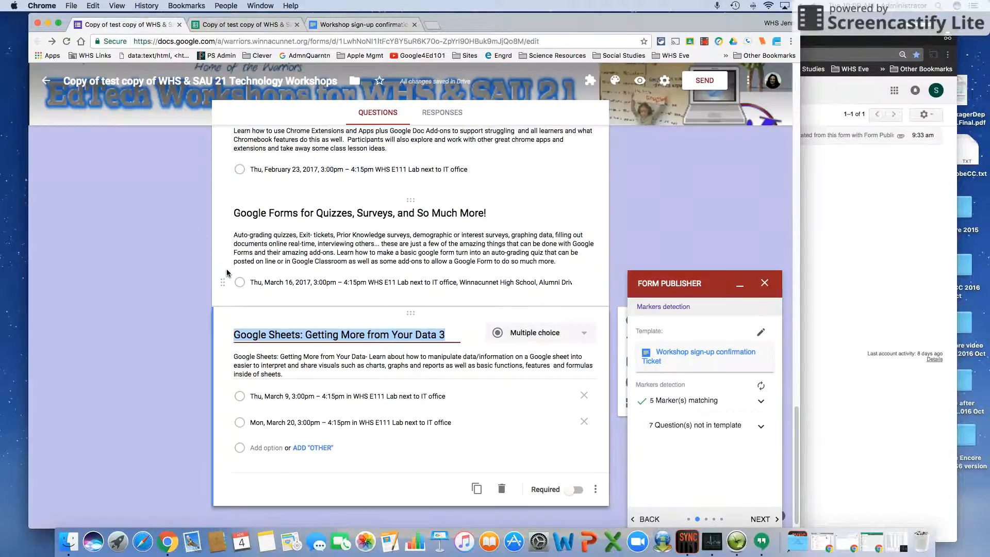
left_click(356, 24)
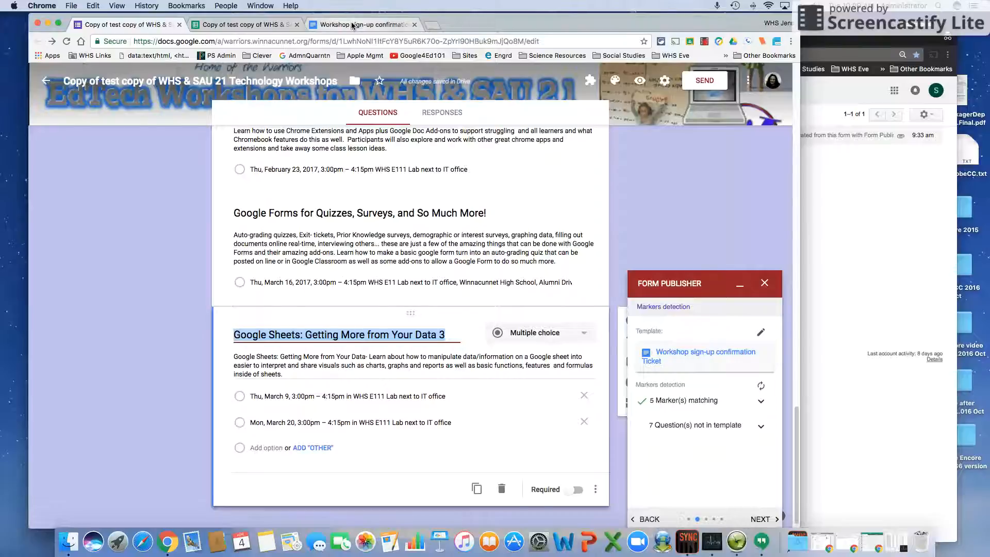
key("super+v")
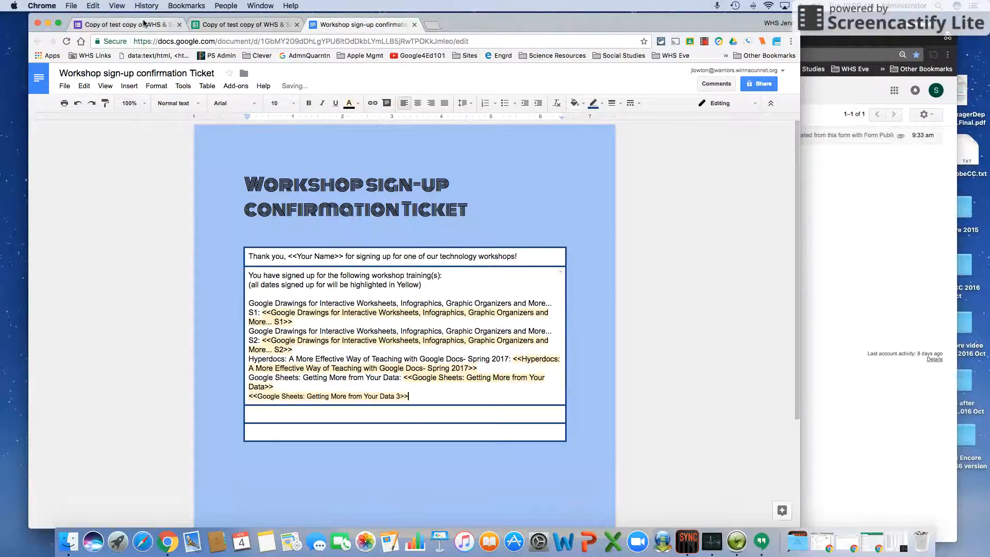
left_click(126, 24)
left_click(760, 388)
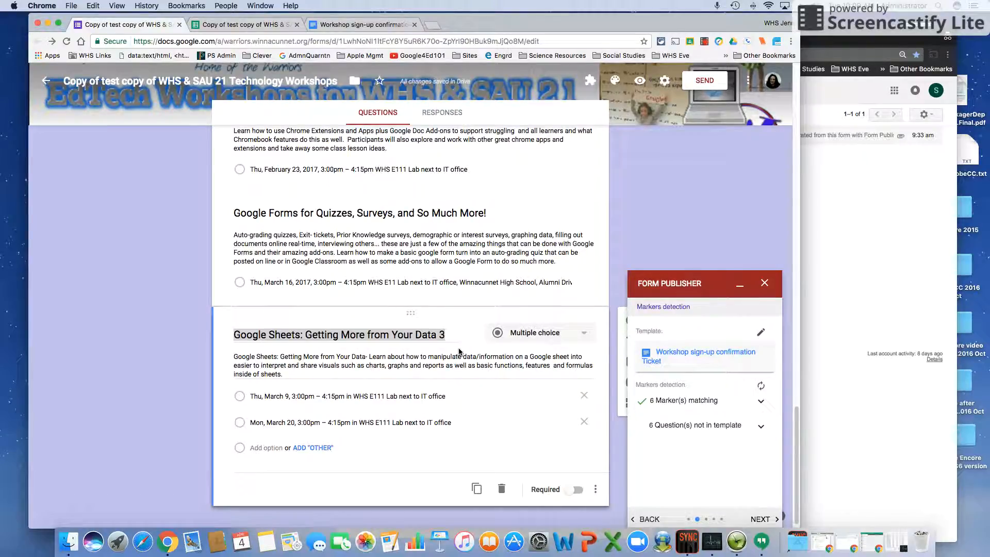
Check the new Data 3 marker line in the ticket and refresh marker detection again
left_click(361, 24)
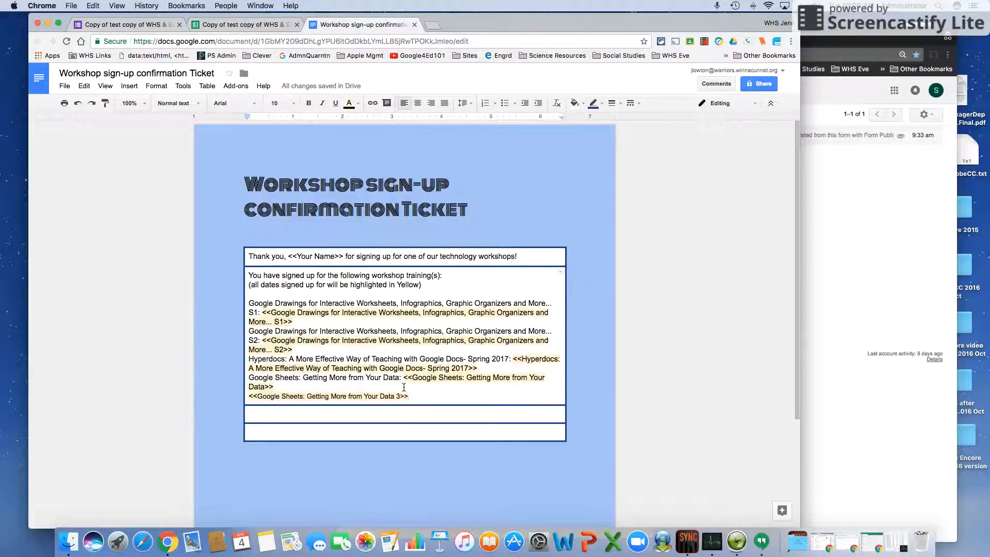
left_click_drag(410, 396, 251, 394)
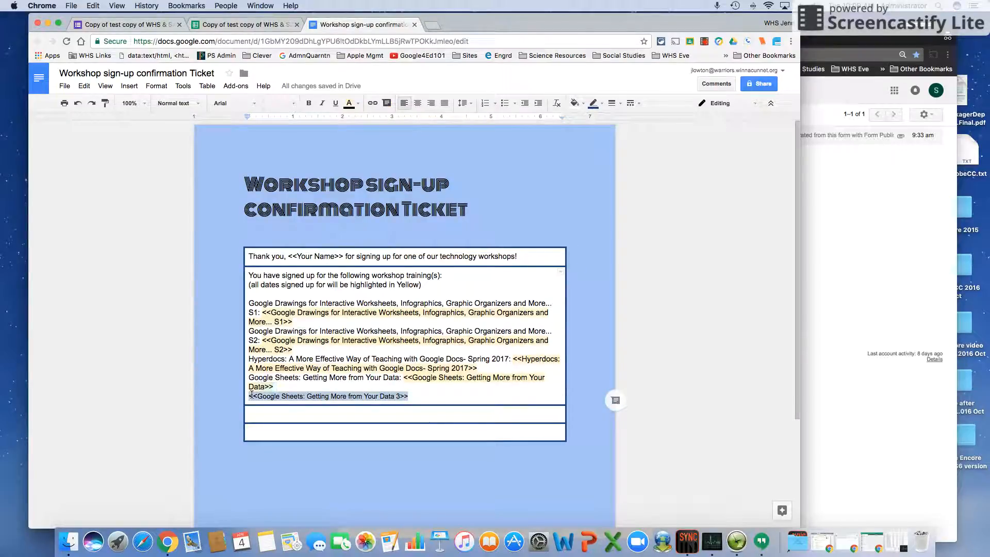
left_click(129, 24)
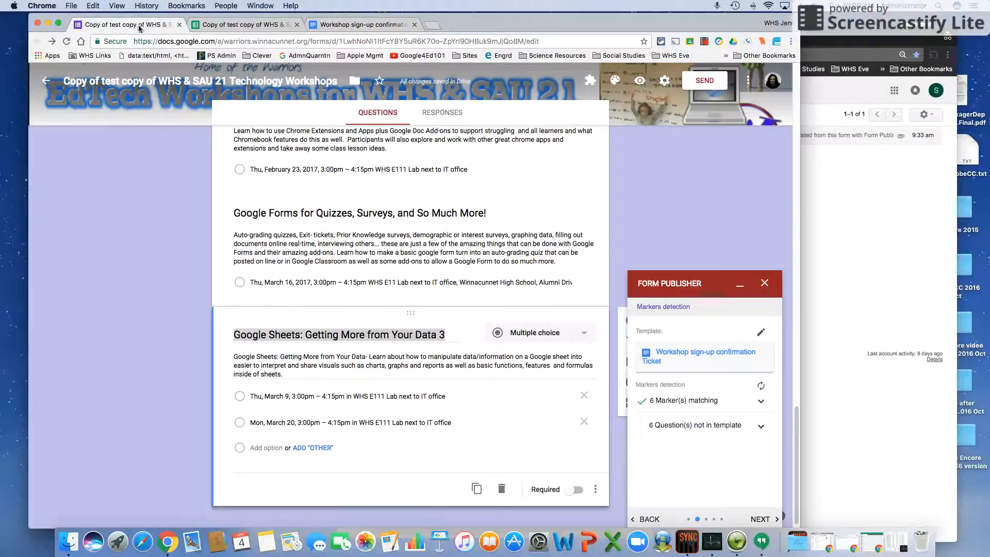
left_click(761, 386)
left_click(447, 334)
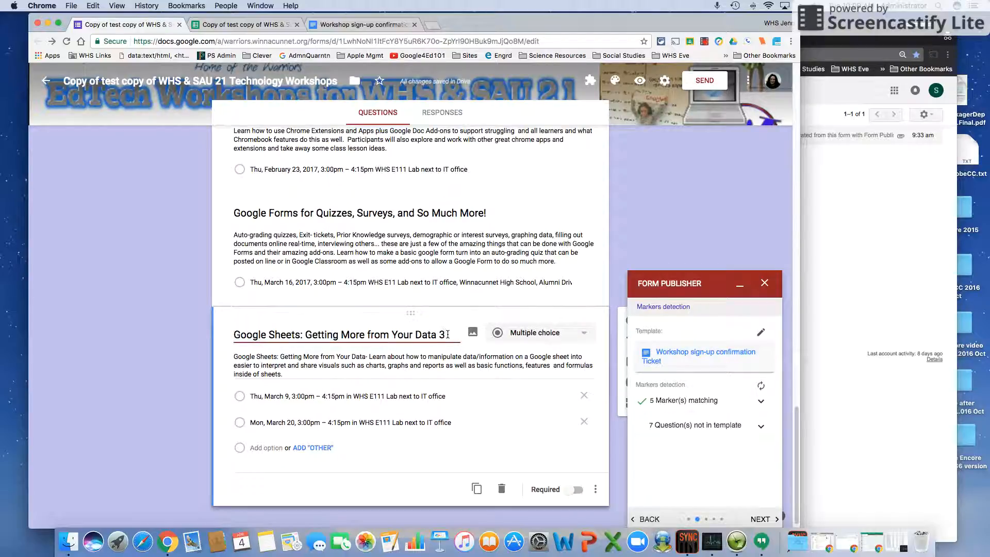
Delete the trailing '!' from the 'Google Forms for Quizzes, Surveys, and So Much More' title and refresh markers
left_click(486, 212)
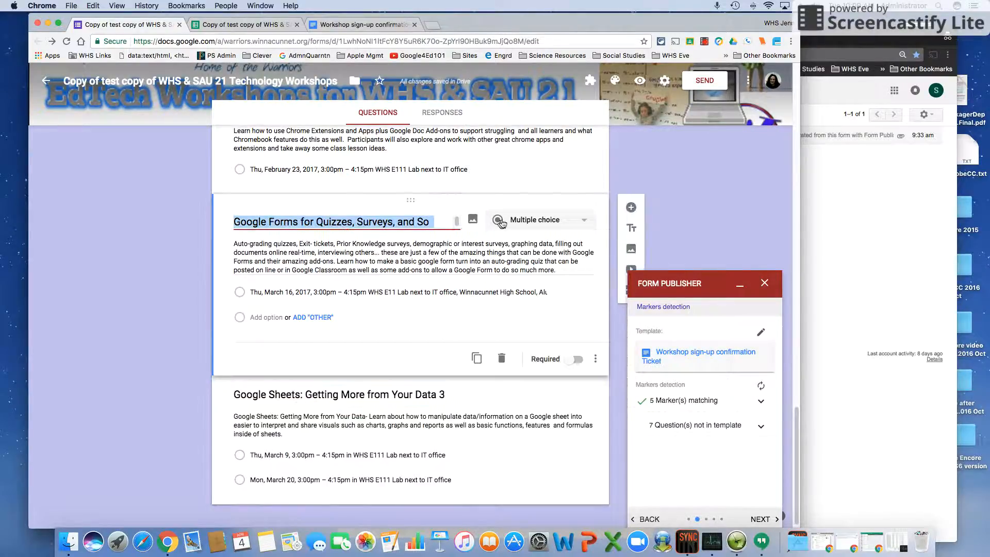
left_click(439, 221)
left_click_drag(438, 222, 443, 256)
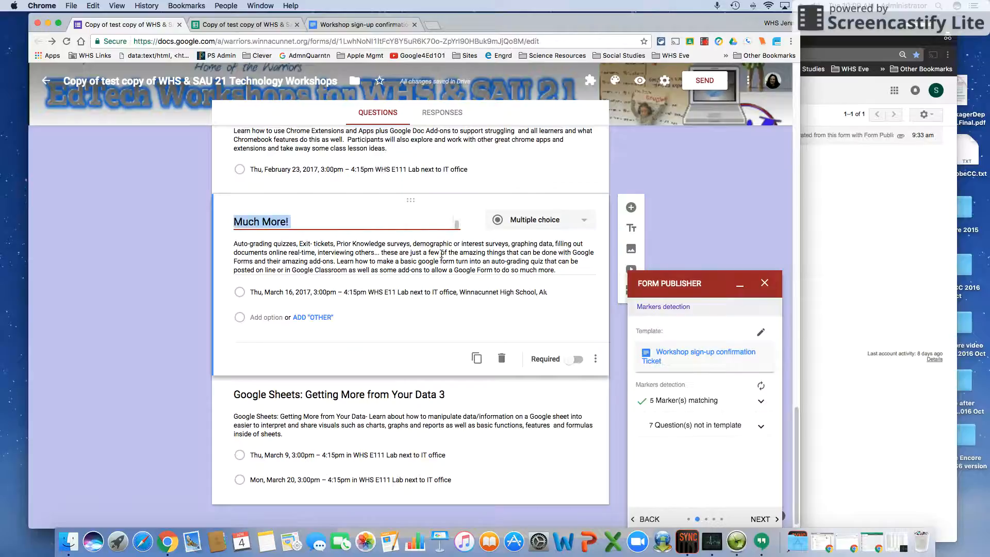
left_click(334, 224)
key("BackSpace")
key("BackSpace")
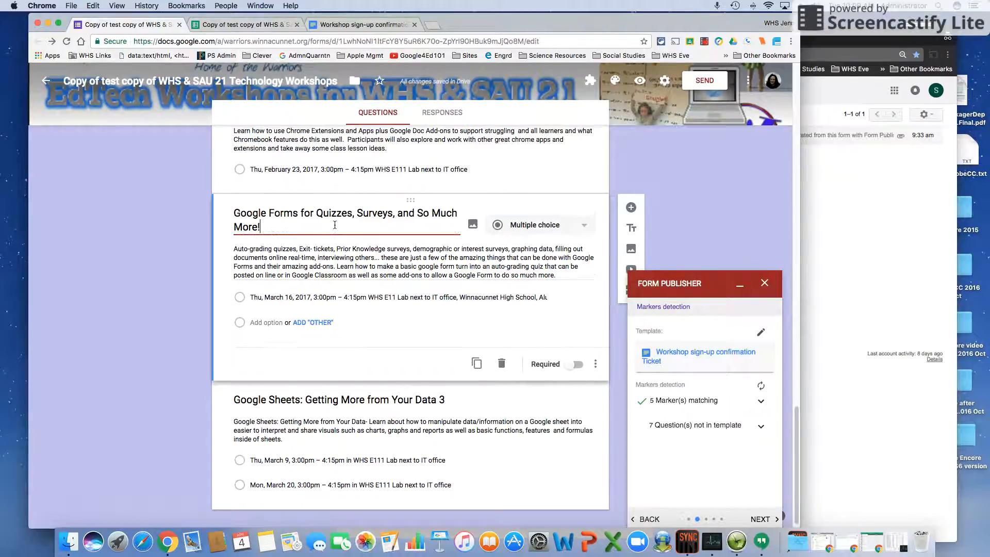
left_click(761, 384)
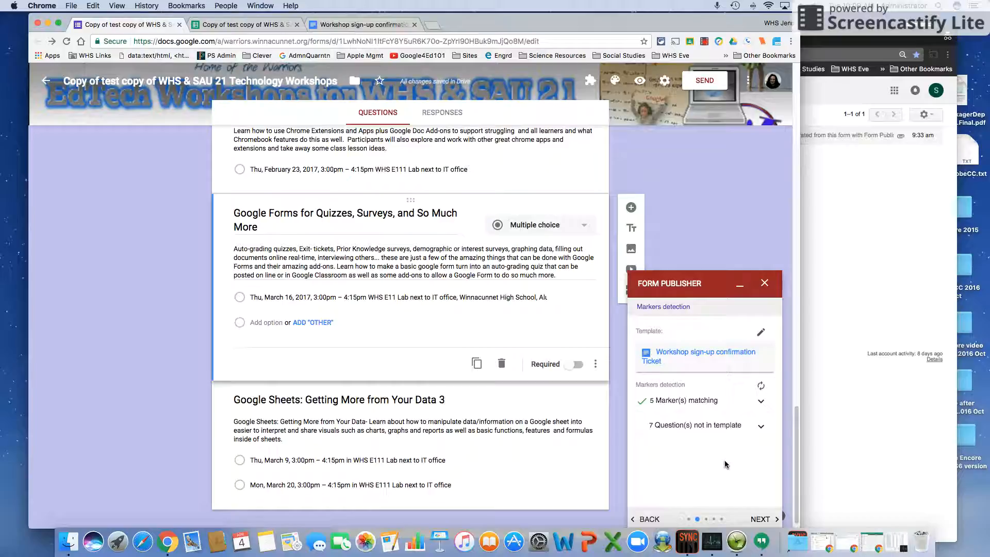
Move to the destination step and save generated files to the existing 'test merge samples' Drive folder
left_click(753, 518)
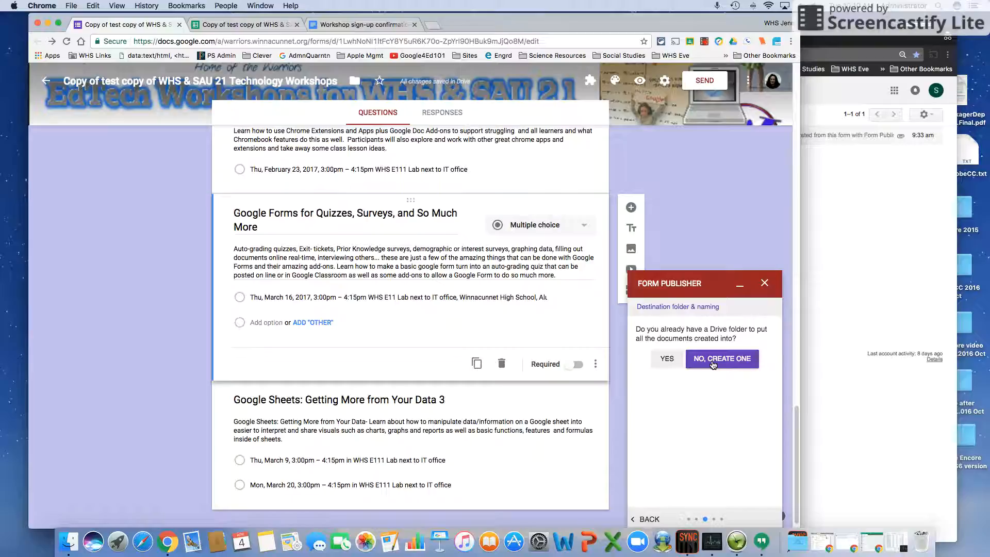
left_click(666, 360)
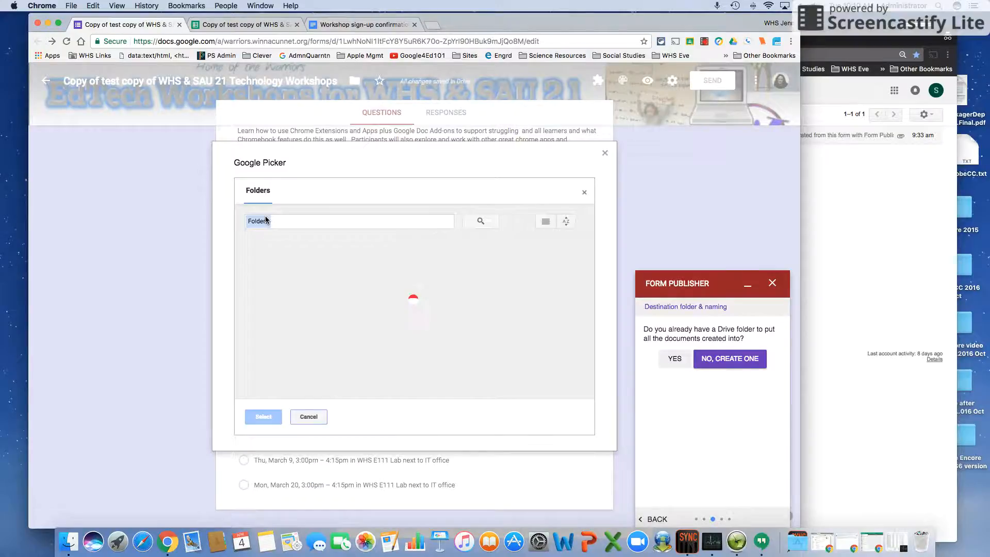
left_click(283, 285)
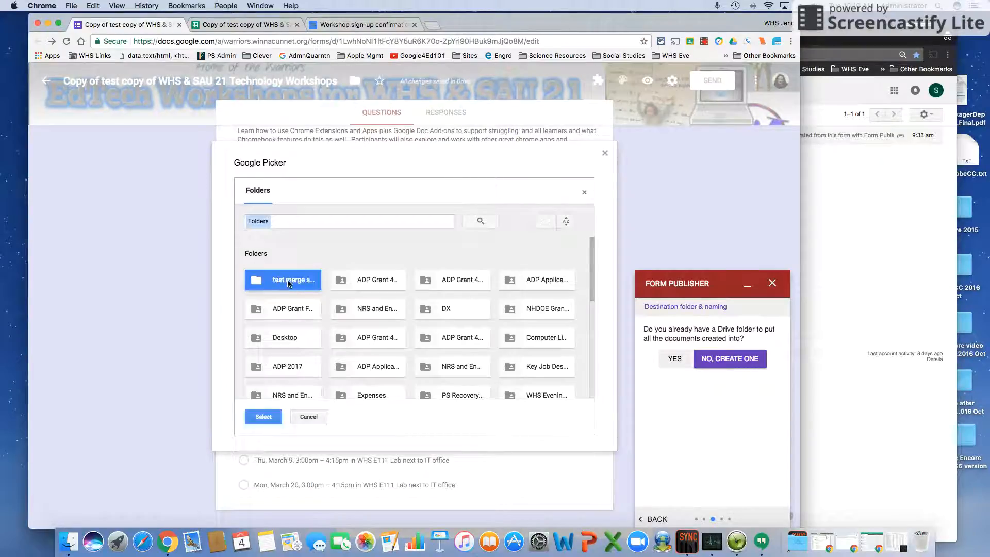
left_click(261, 418)
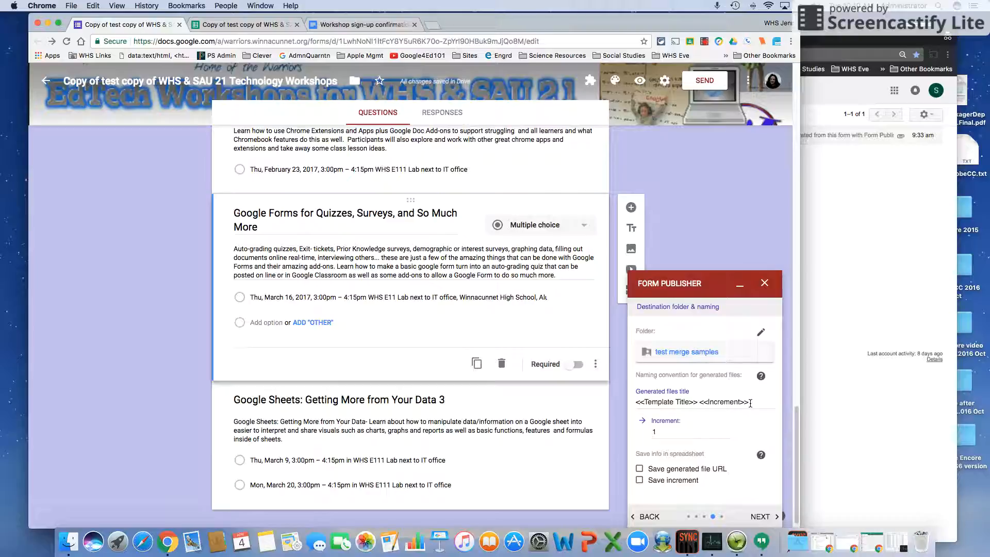
Make the generated file name start with <<Your Name>> and end with a space and <<Timestamp>>
left_click(636, 405)
type("<<")
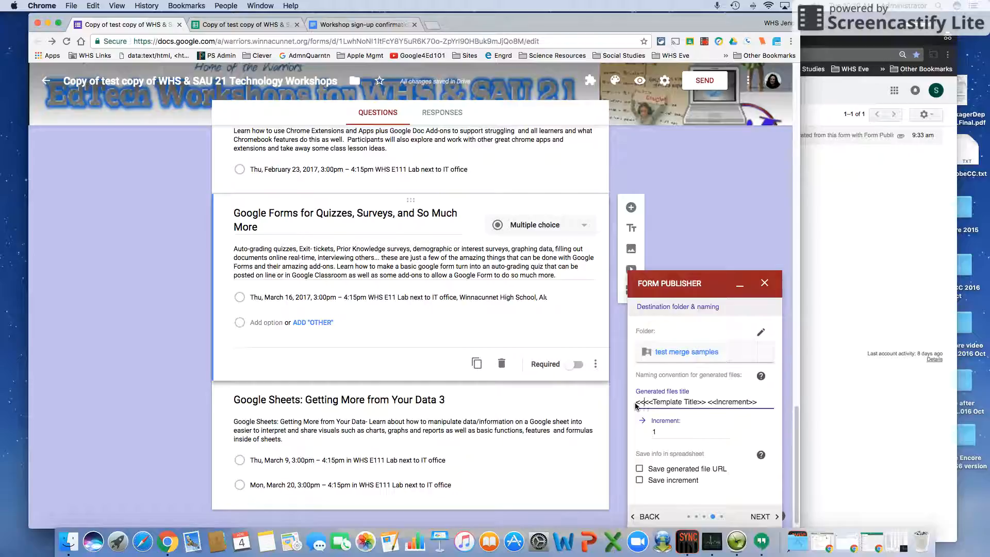
type("Your Name>>")
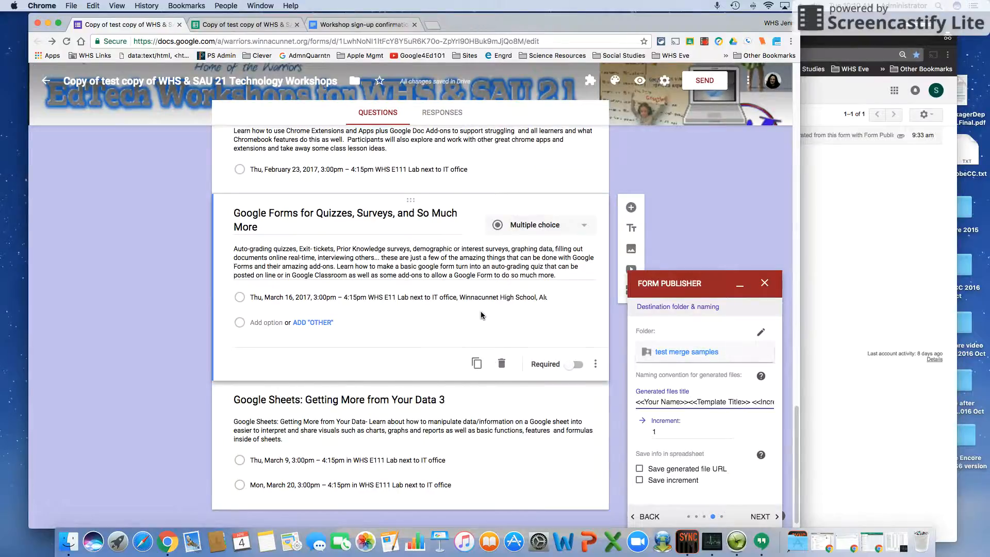
scroll(481, 314, "up", 20)
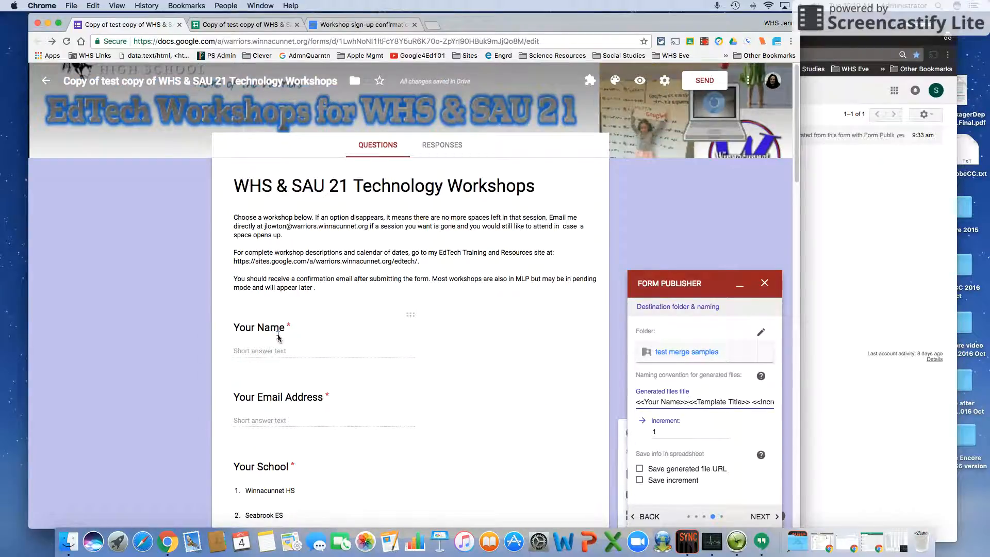
left_click(277, 336)
triple_click(255, 335)
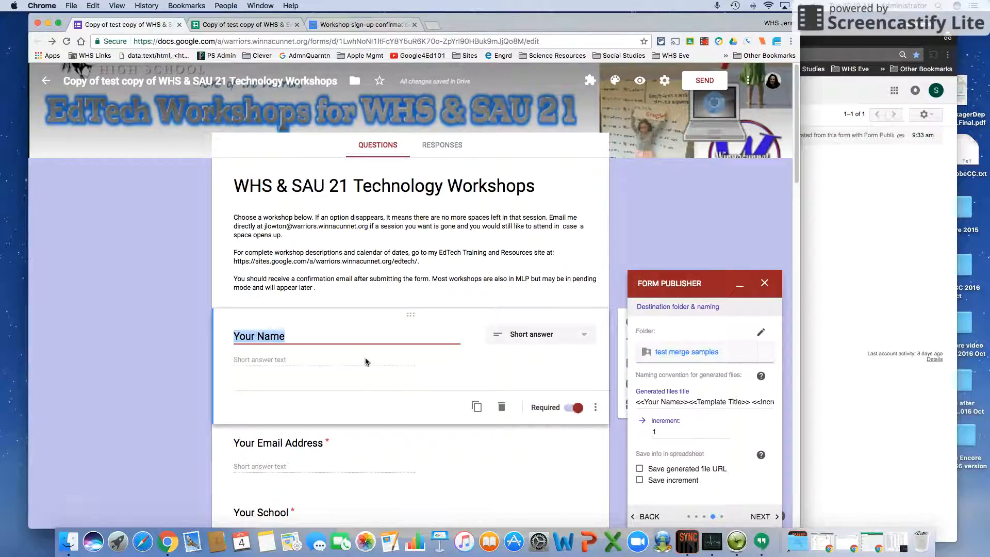
left_click_drag(680, 401, 648, 402)
left_click(645, 402)
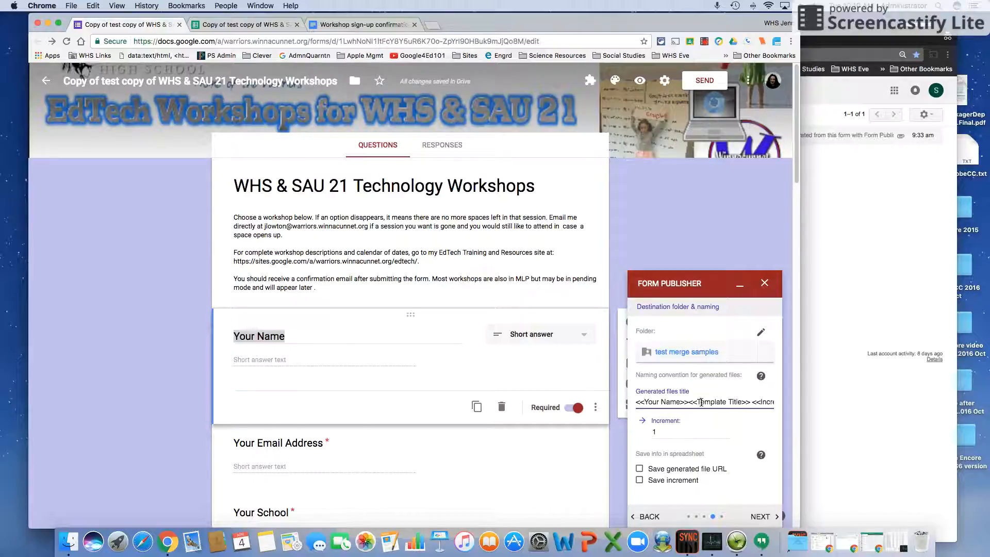
left_click_drag(701, 402, 775, 403)
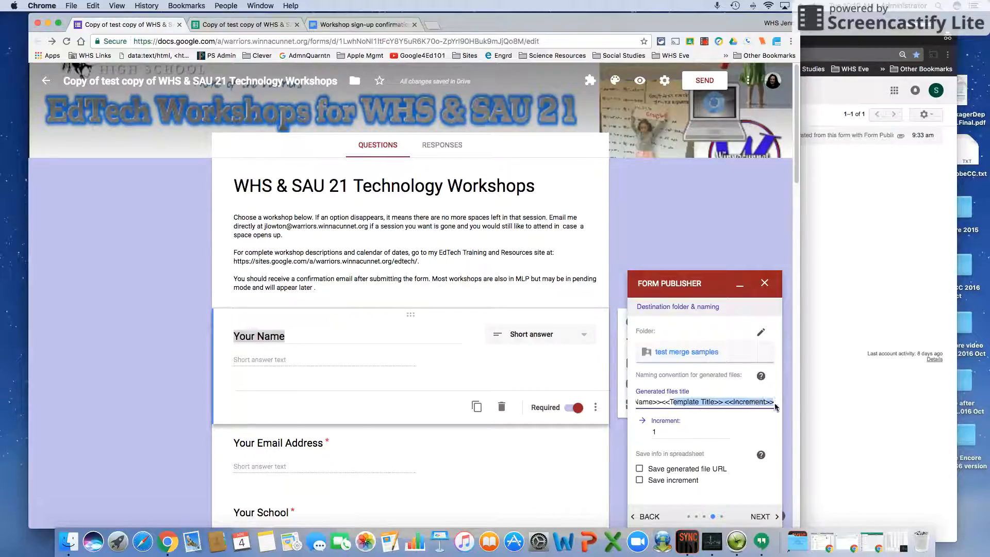
left_click(773, 402)
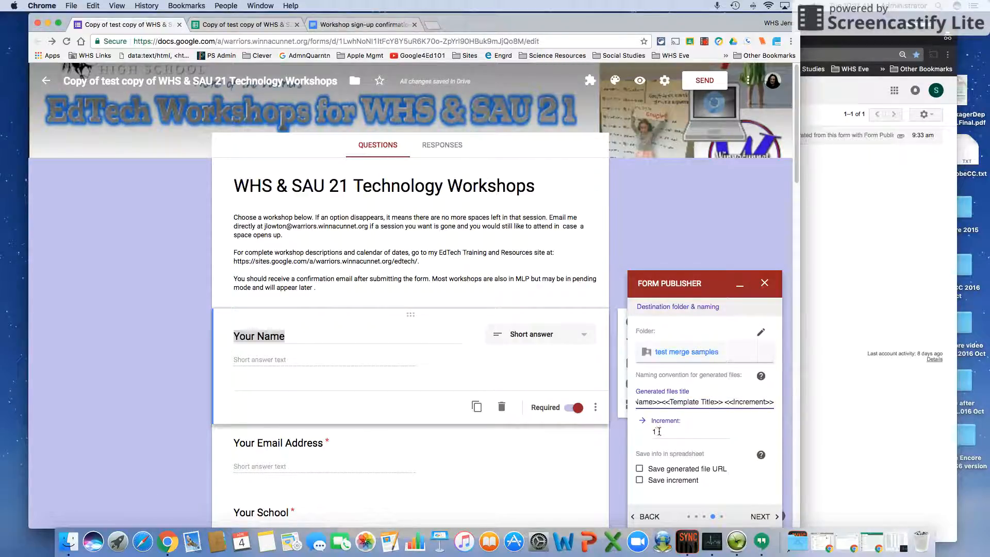
type("<<")
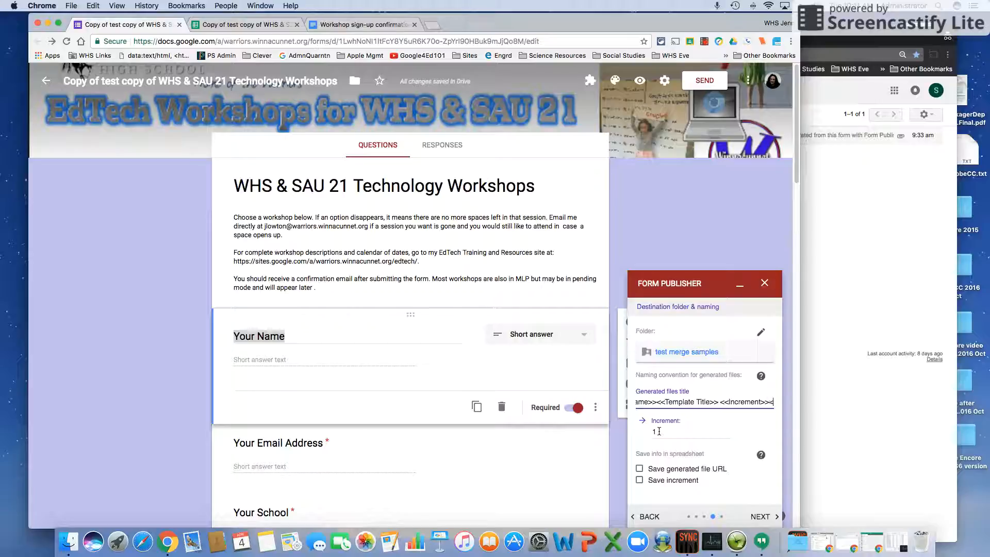
type("Timestamp>>")
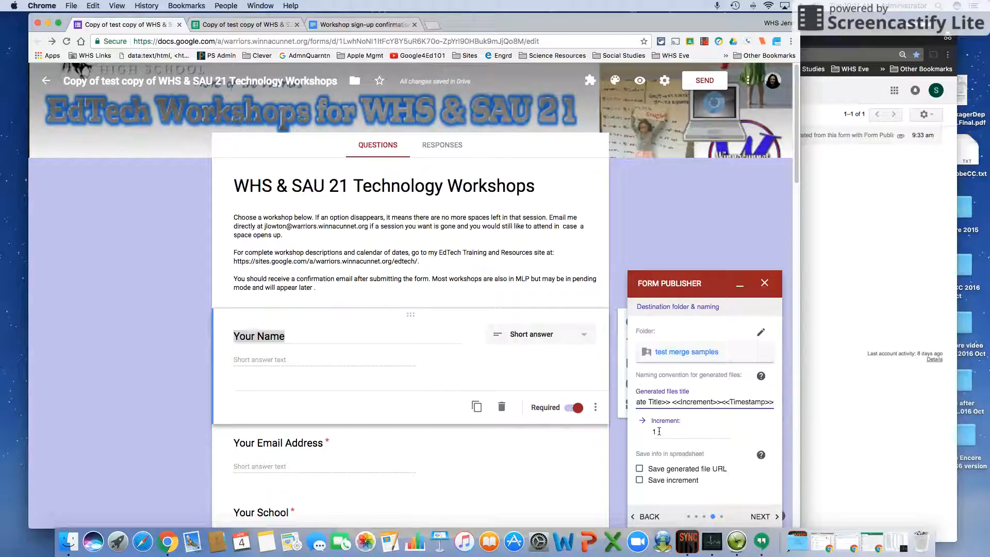
left_click(720, 401)
Tick Save generated file URL and Save increment, then advance to the next step
scroll(680, 451, "down", 1)
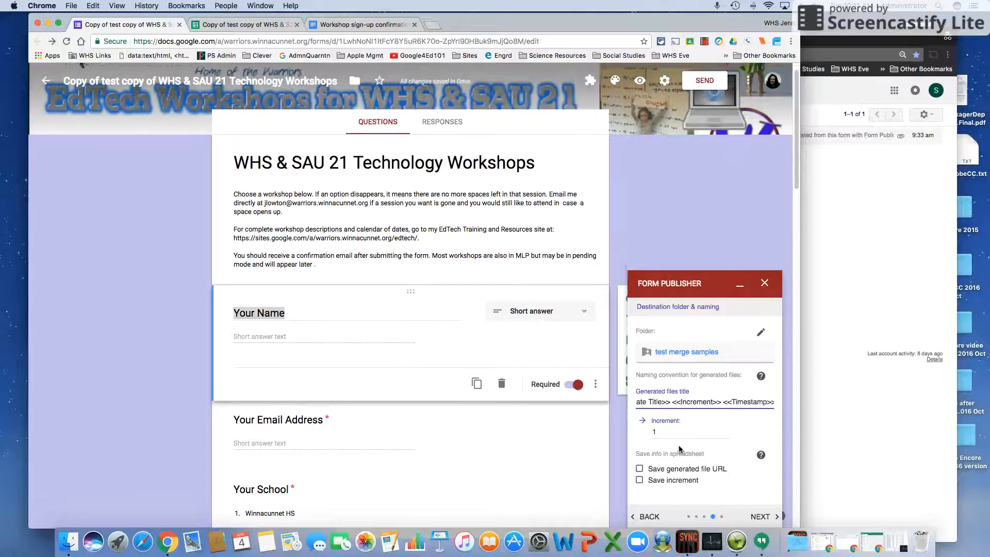
left_click(639, 469)
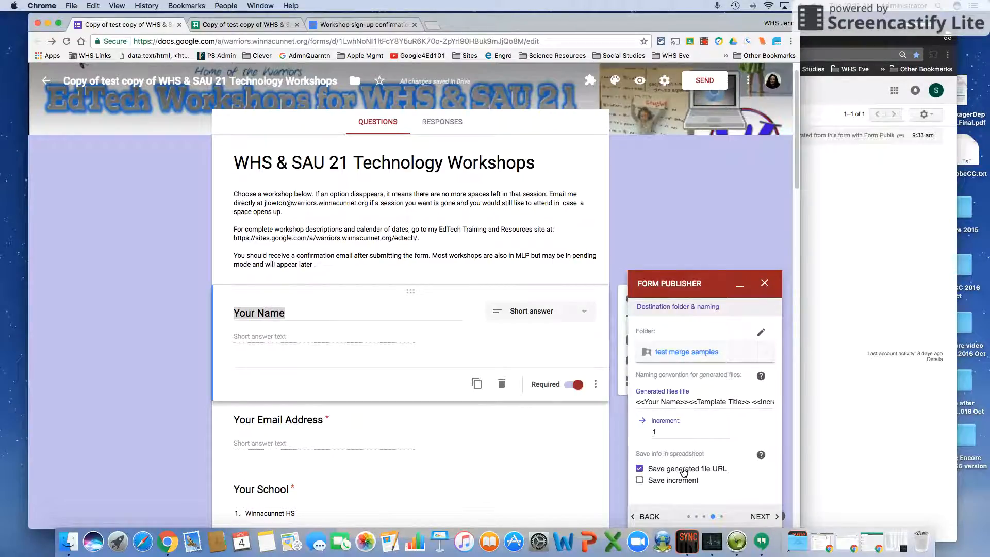
left_click(675, 482)
left_click(761, 517)
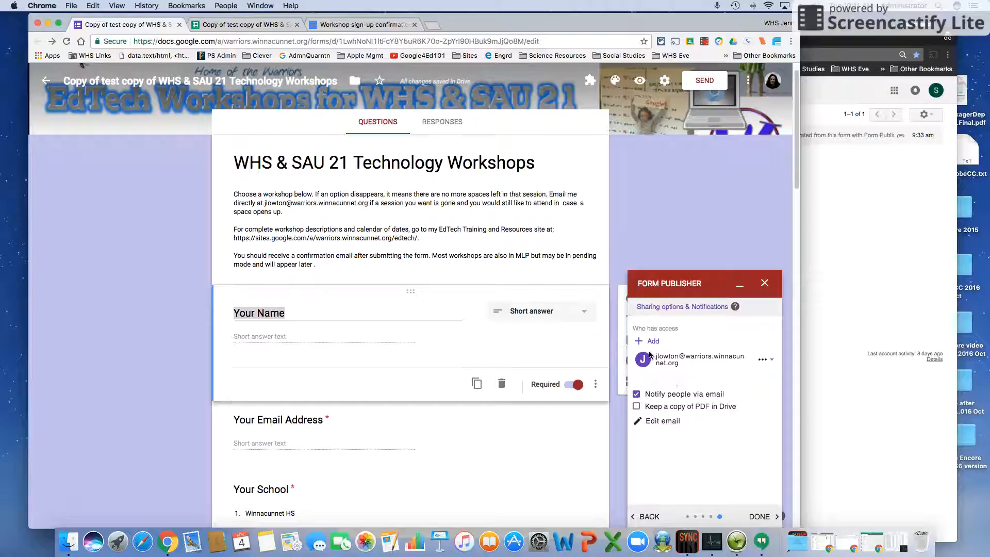
Keep the owner on Can edit and add <<Your Email Address>> as a Send a PDF recipient
left_click(762, 359)
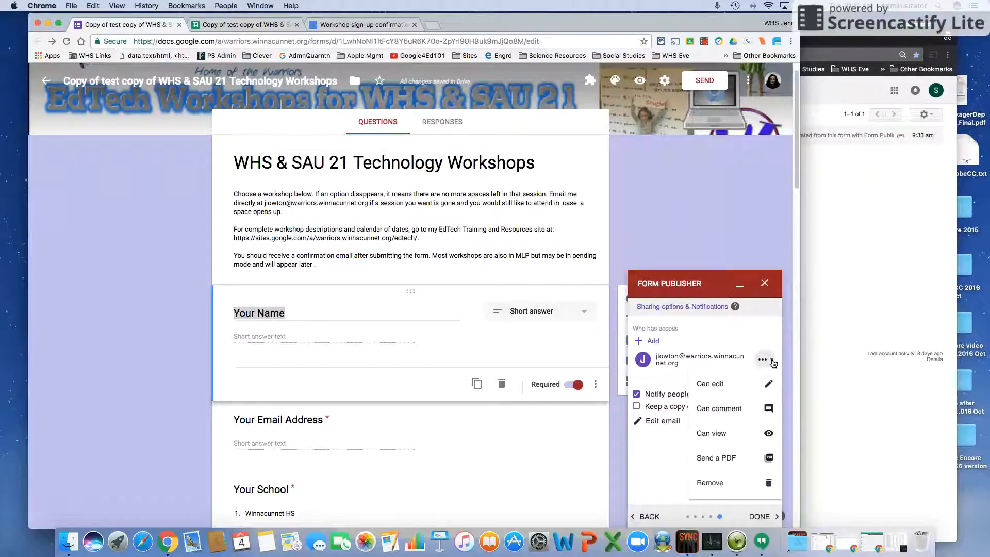
left_click(769, 385)
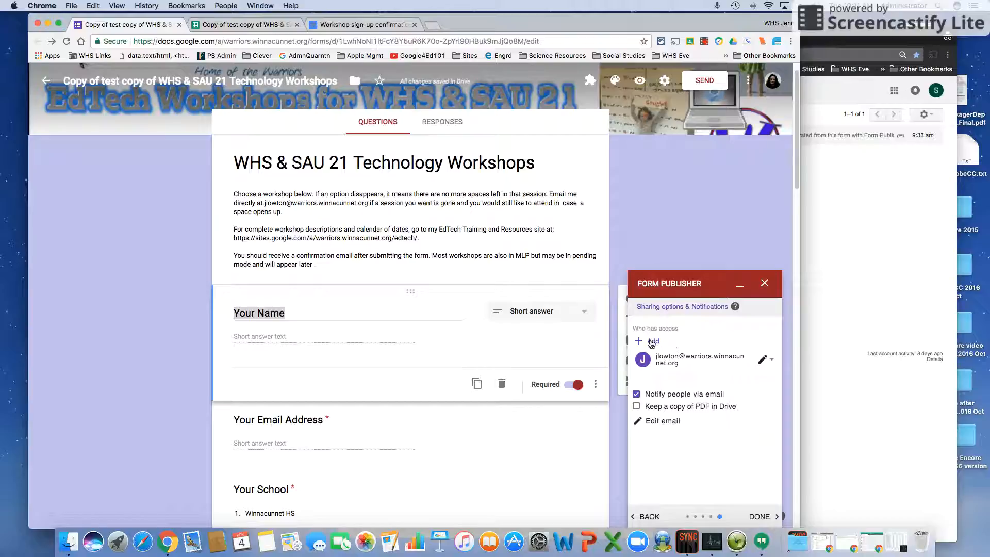
left_click(651, 341)
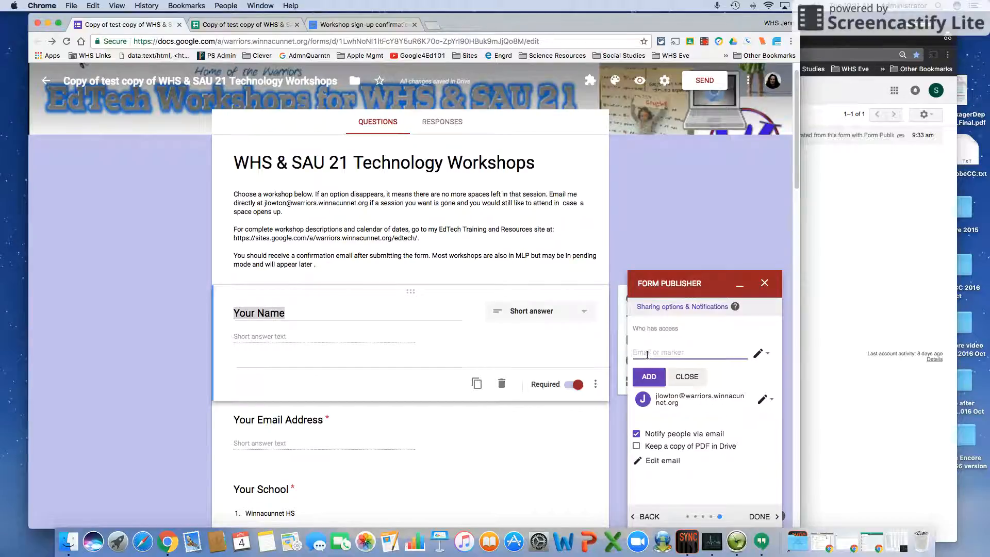
left_click(762, 354)
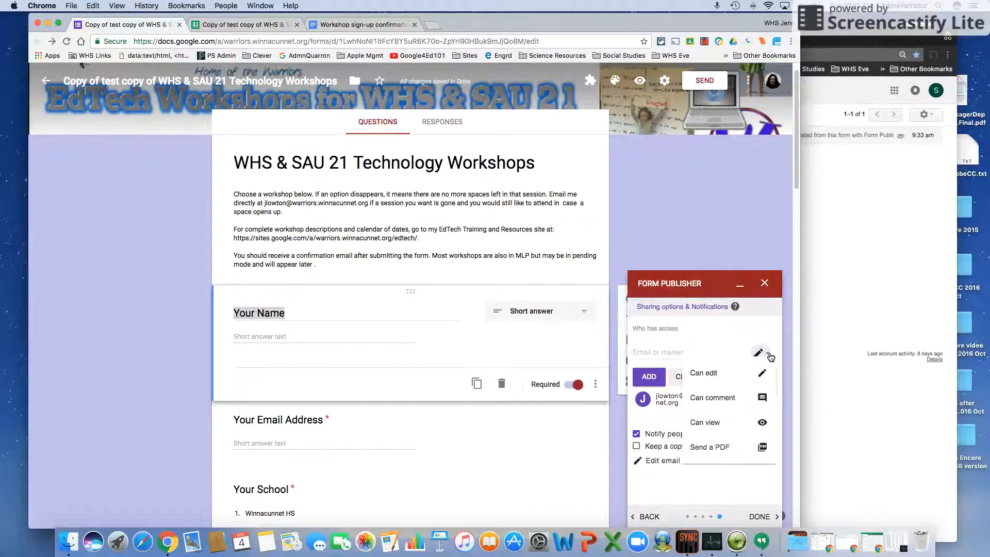
left_click(760, 447)
left_click(651, 352)
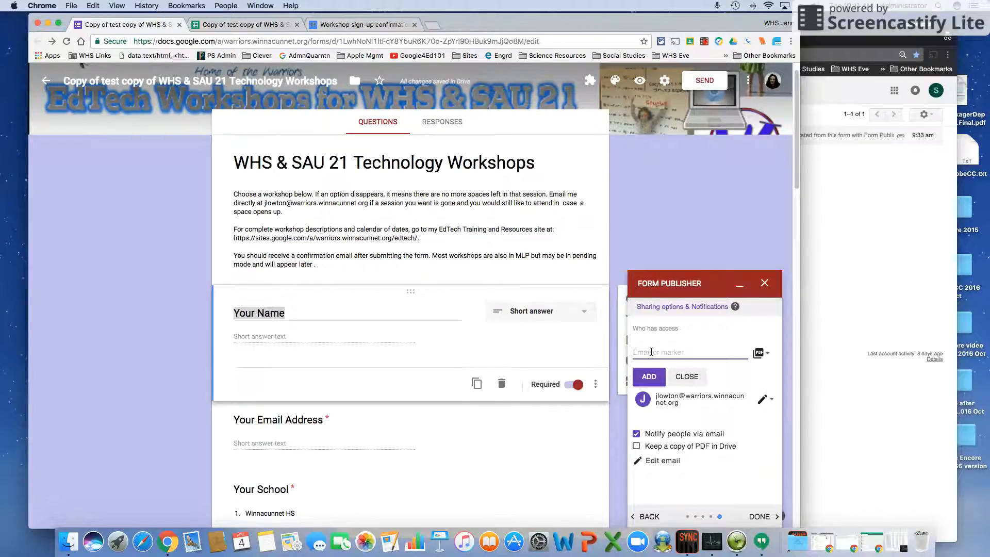
type("<<")
left_click(307, 420)
key("super+c")
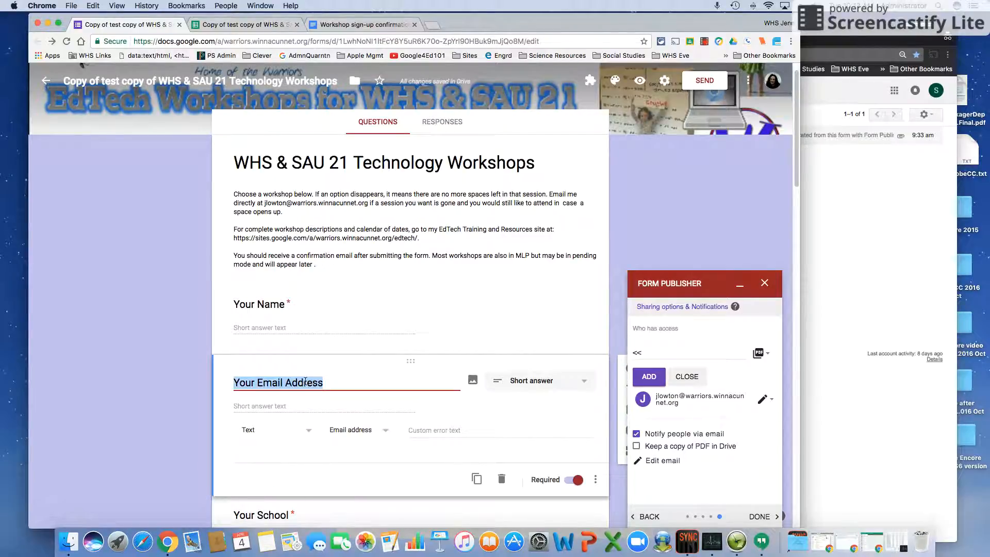
left_click(649, 352)
key("super+v")
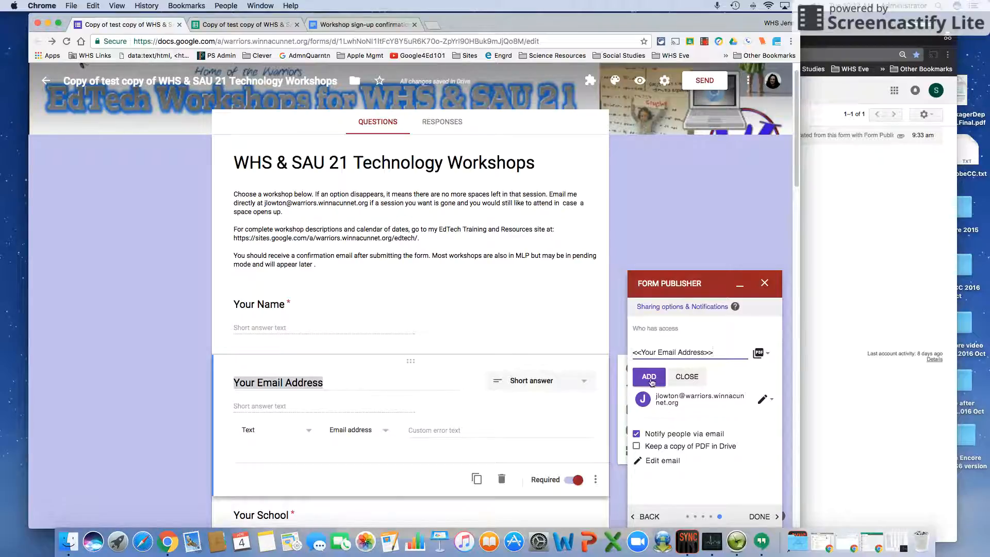
left_click(648, 376)
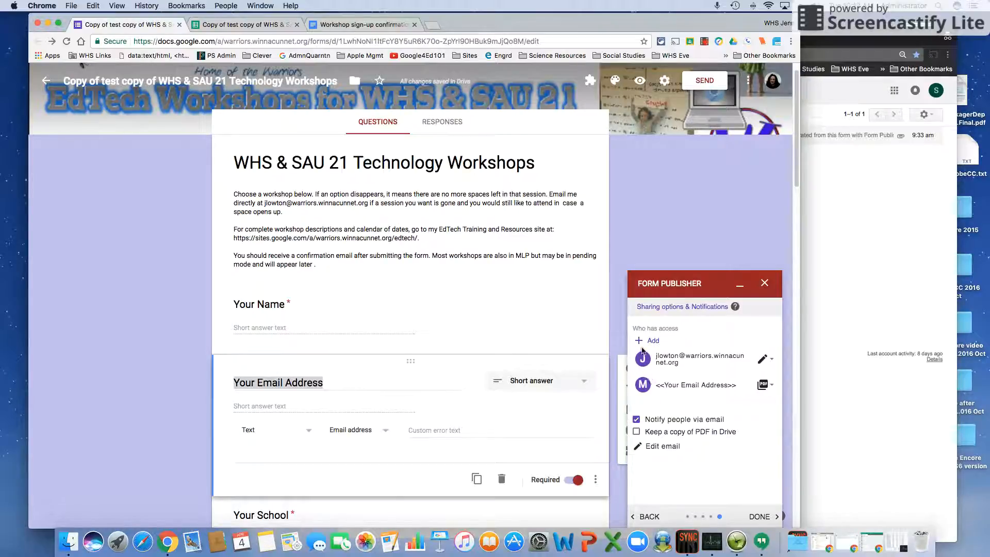
Give a personal Gmail address Can edit access and tick Keep a copy of PDF in Drive
left_click(651, 341)
left_click(688, 353)
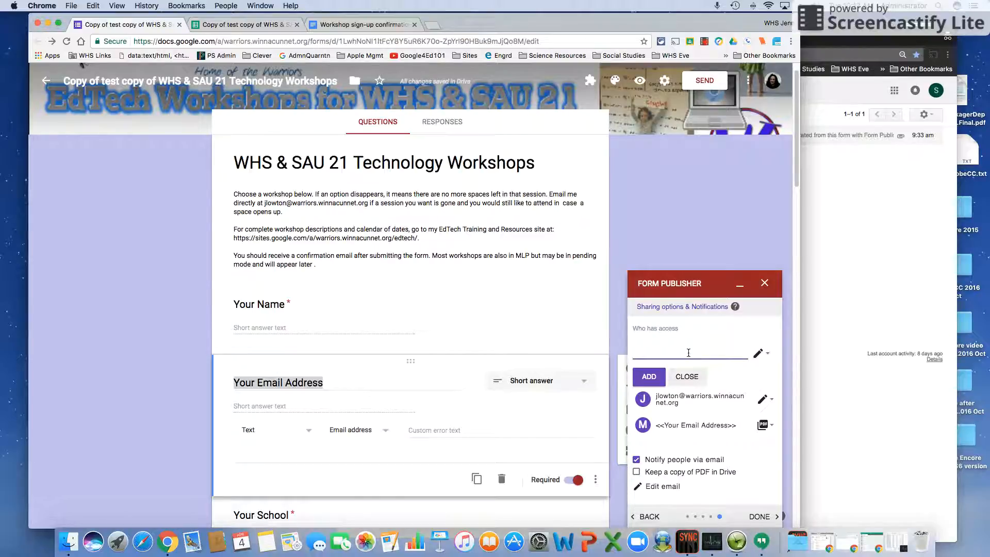
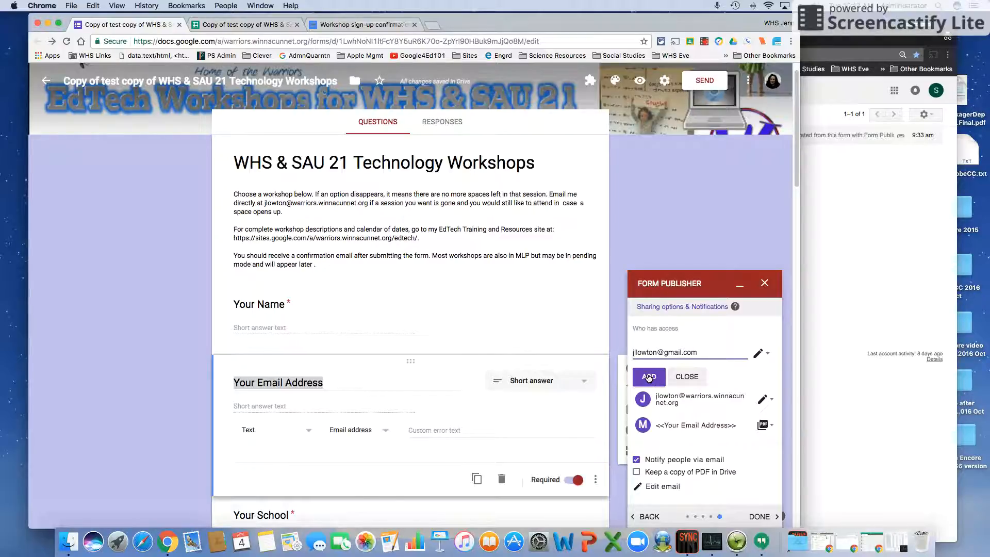
left_click(648, 378)
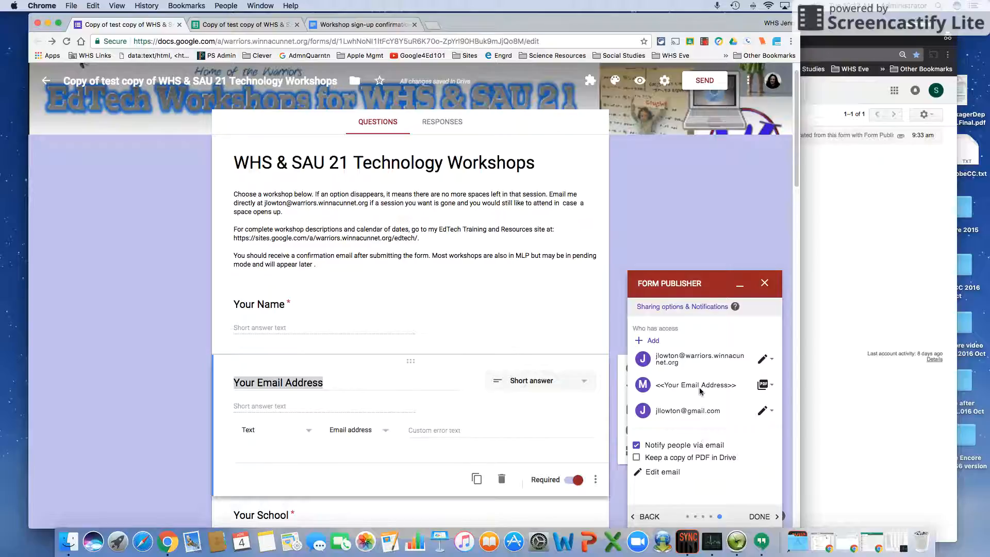
left_click(637, 458)
Start the email body with 'Thank you for signing up for one df our workshops!' and 'Attached is your workshop registration ticket.'
left_click(664, 473)
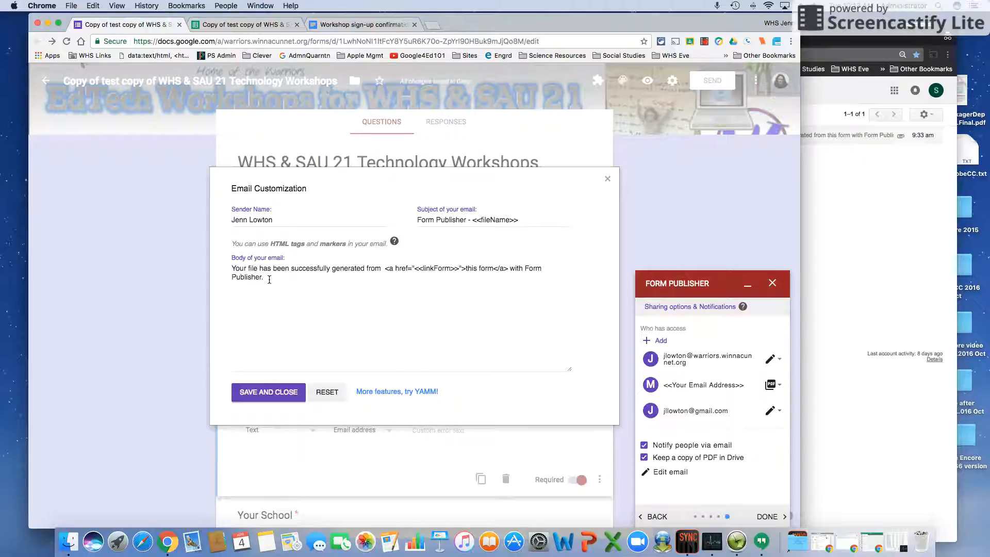
left_click(232, 268)
type("Thank yo")
type("u for ")
type("signin")
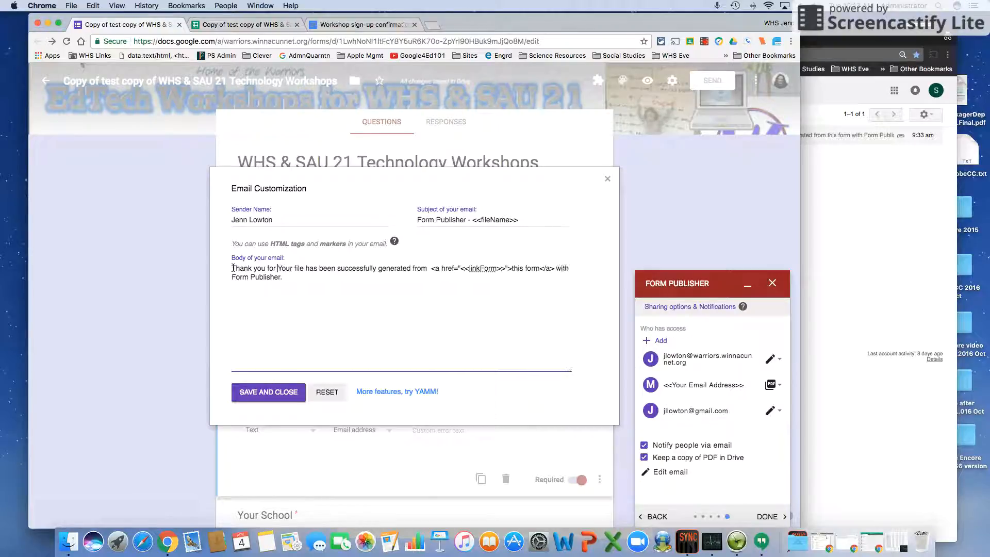
type("g up for one d")
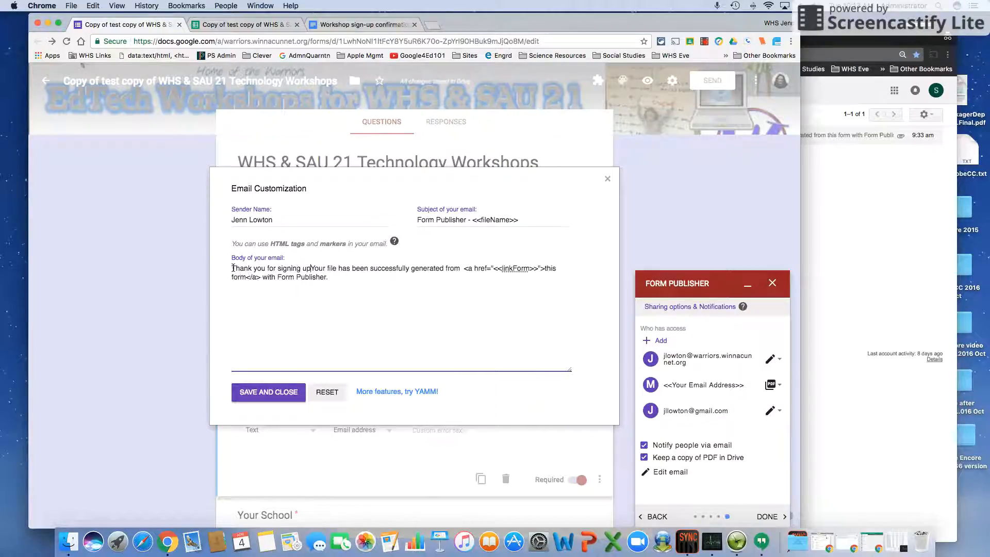
type("f our")
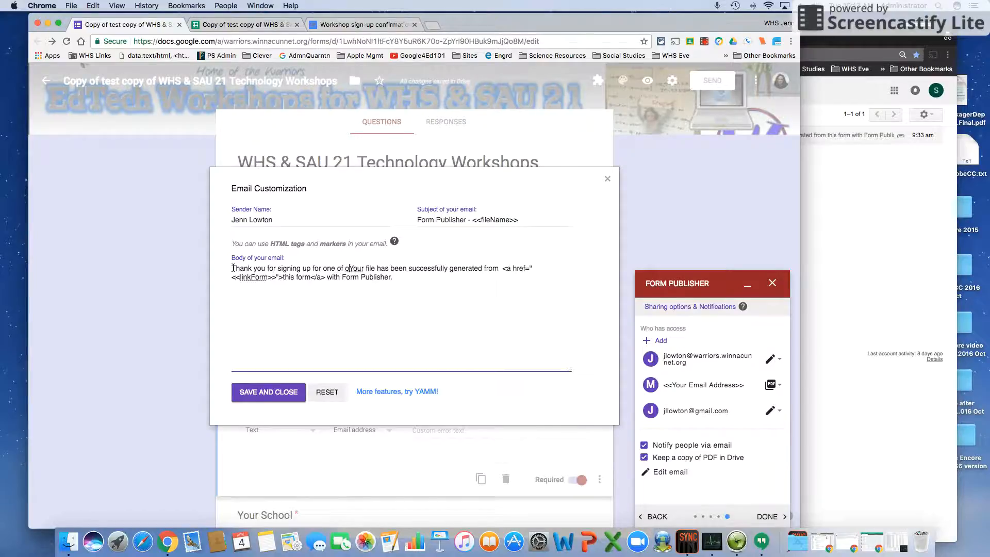
type(" workshops!")
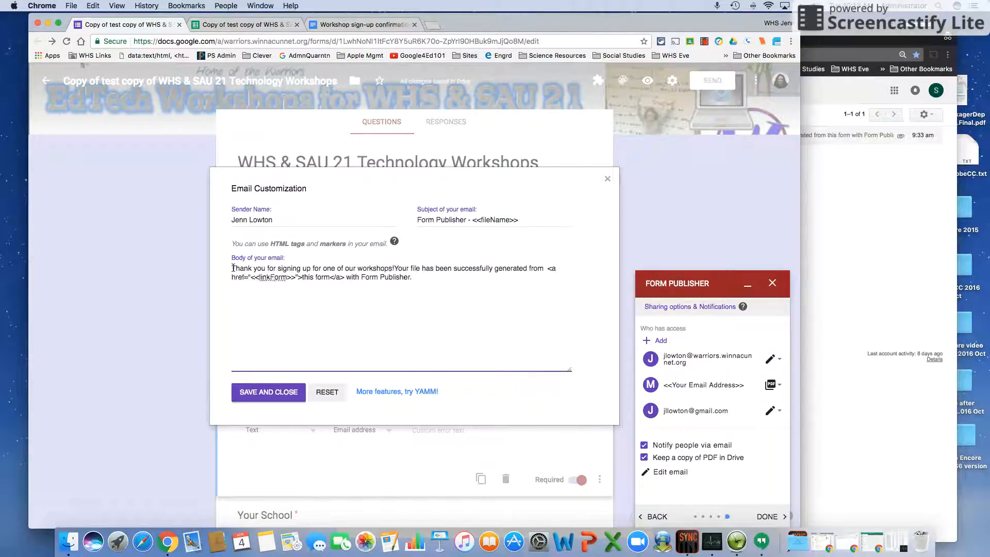
key("Return")
type("Attached is ")
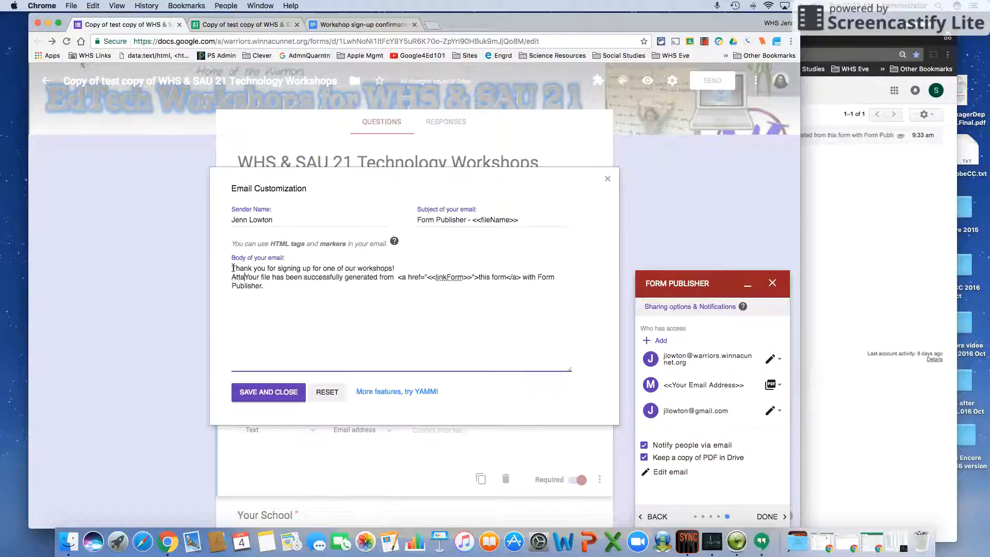
type("your workshop")
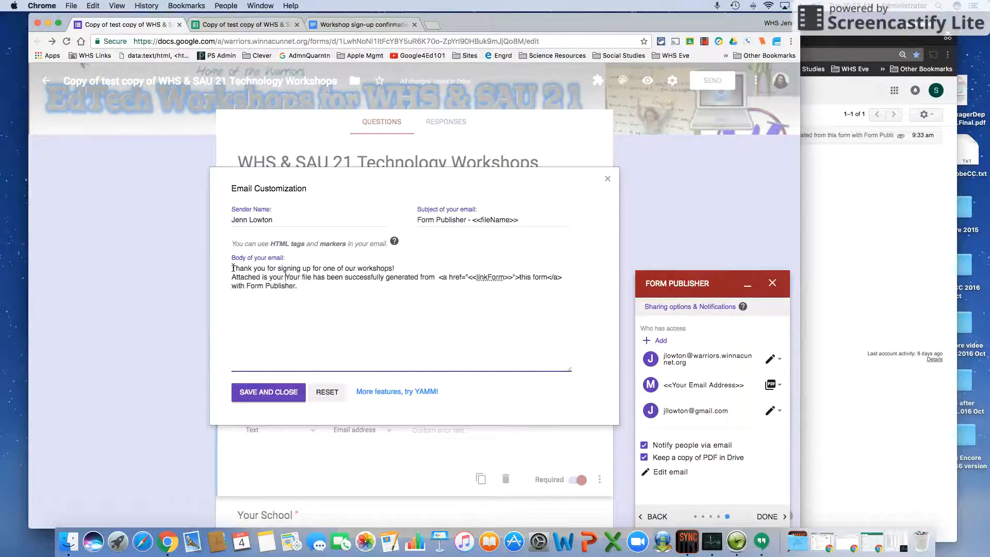
type(" registrati")
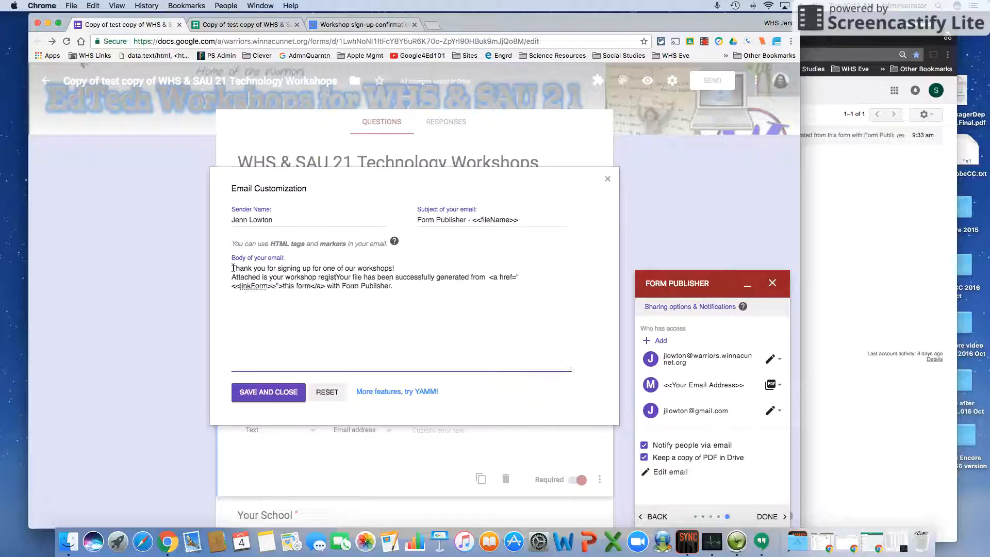
type("on ticket.")
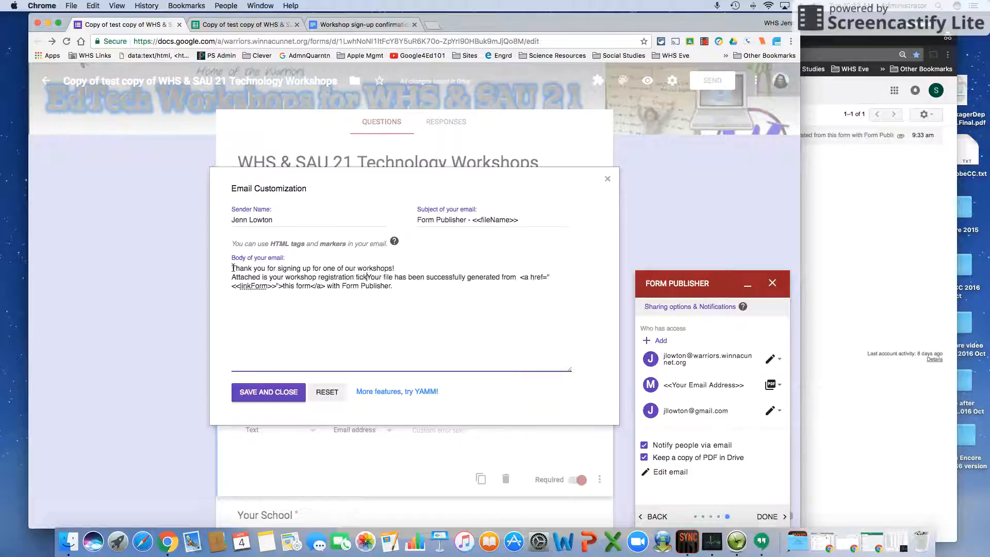
Replace the default Form Publisher line with a 'thank you again,' closing and the sender's name
key("Return")
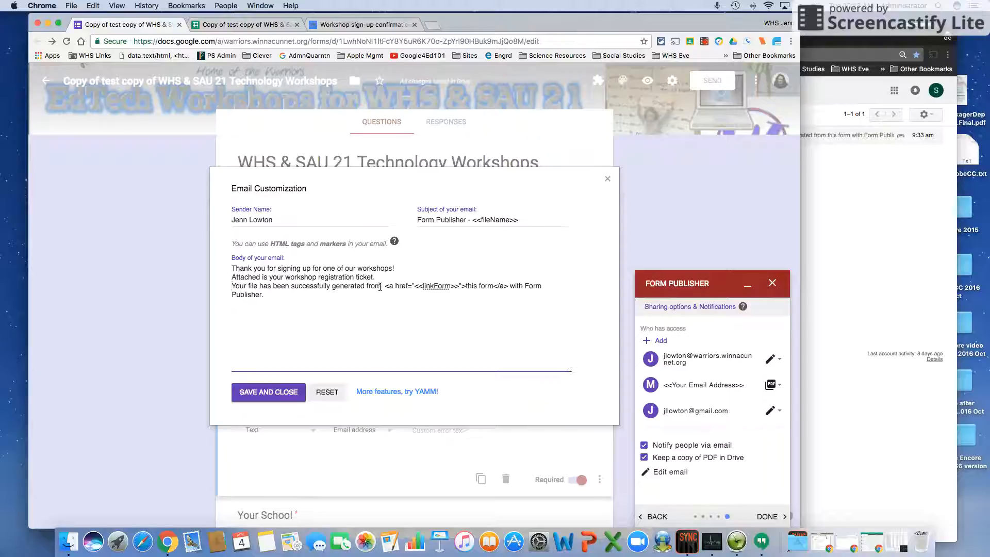
left_click_drag(264, 295, 220, 286)
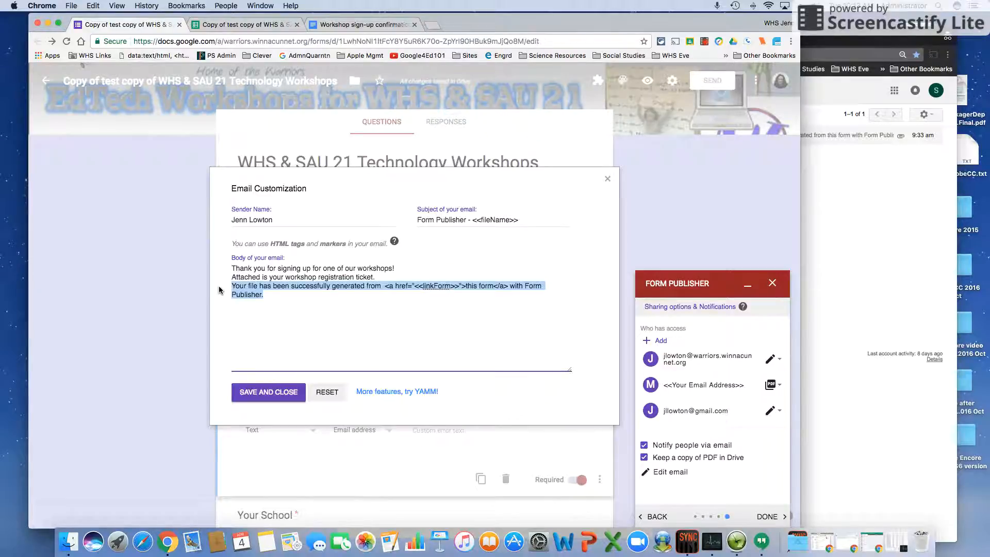
key("BackSpace")
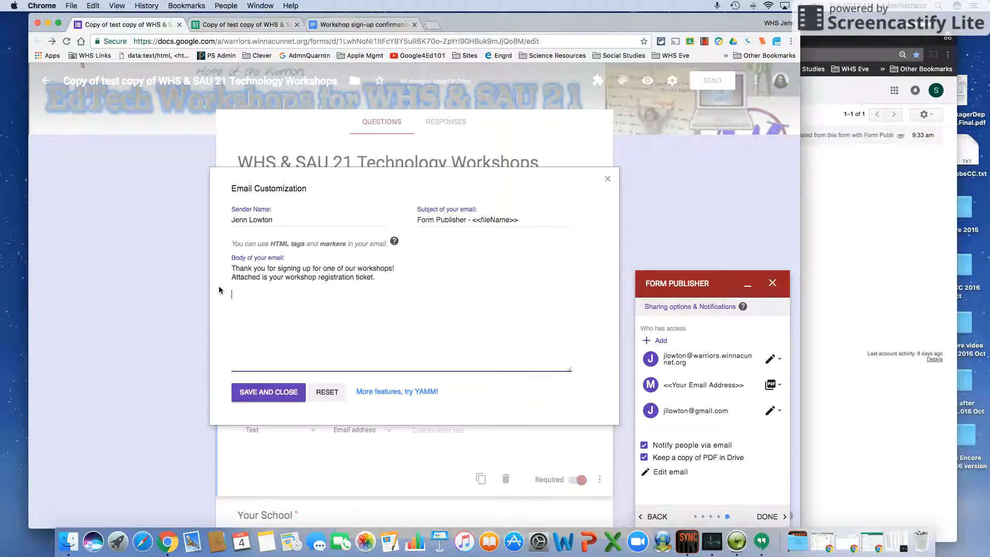
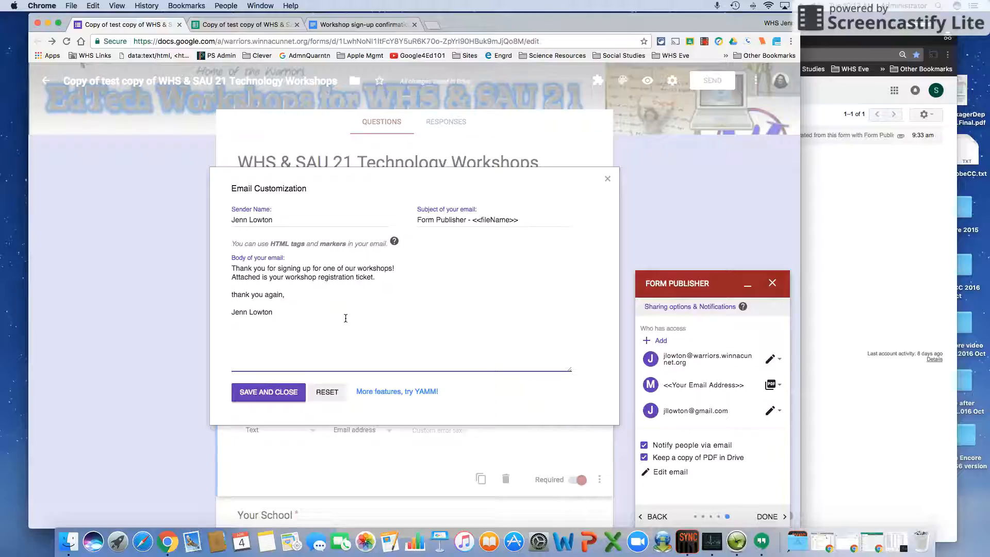
Save the custom email and finish the Form Publisher setup with DONE
left_click(254, 392)
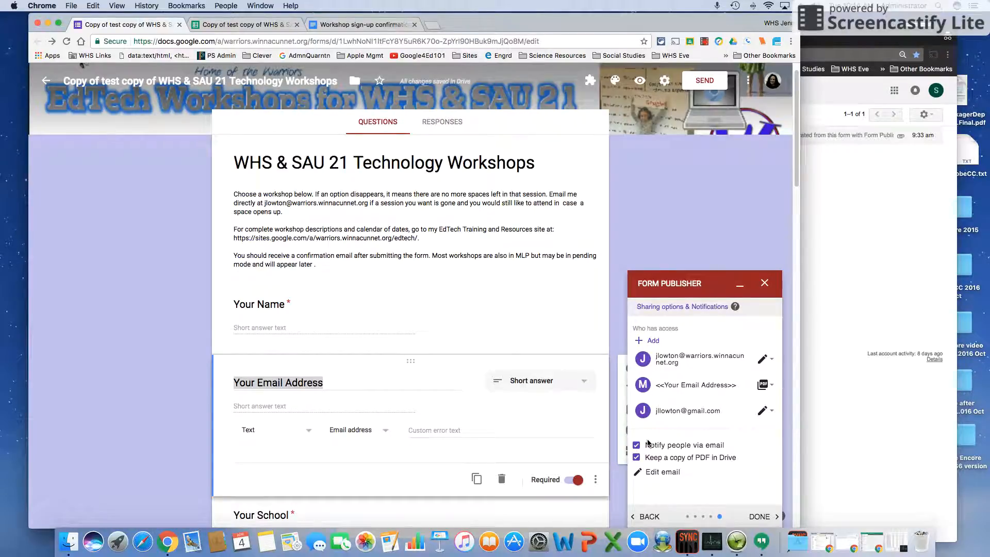
scroll(706, 455, "down", 2)
left_click(758, 517)
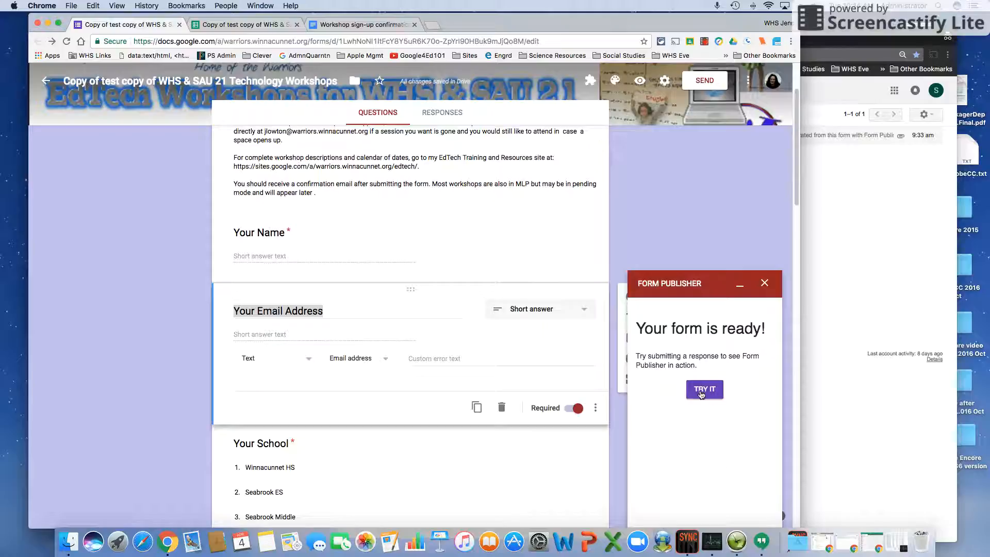
Open the live form and enter 'test samp' as the name plus the test student's email address
left_click(701, 390)
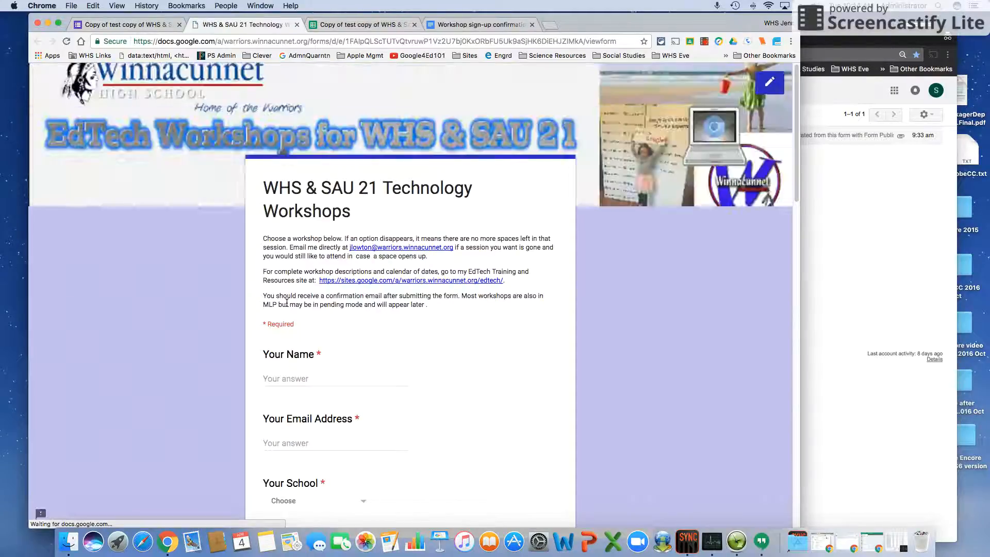
left_click(312, 379)
type("te")
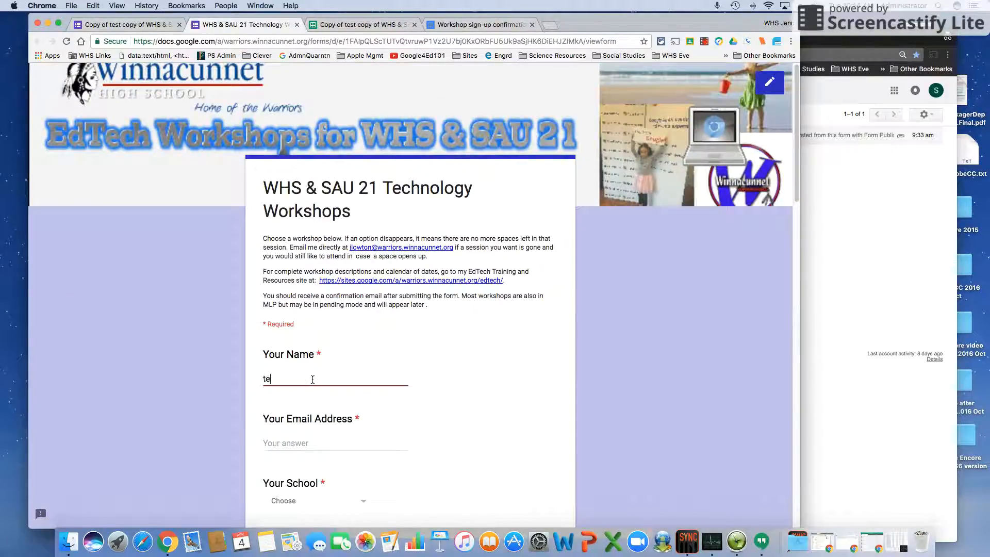
type("st sample a")
key("Tab")
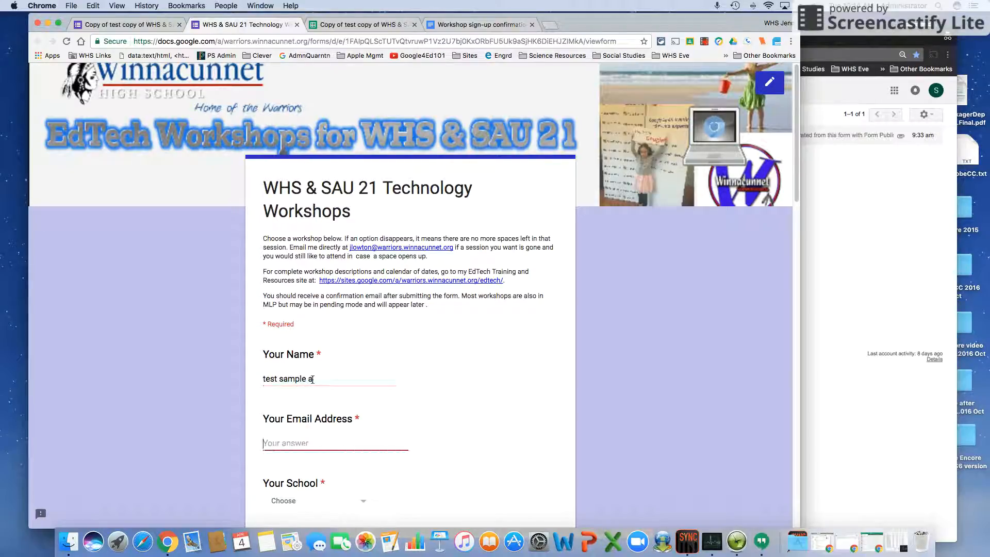
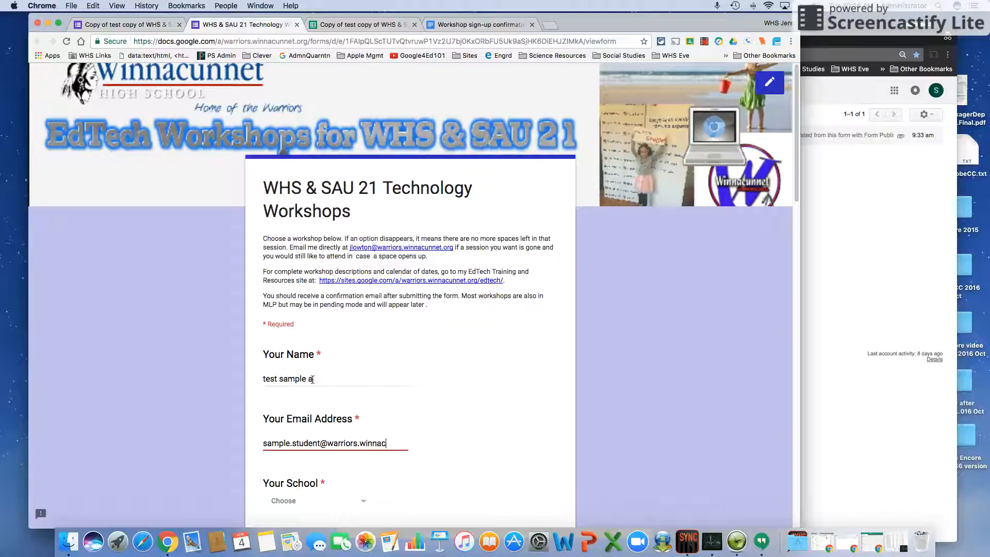
Answer Winnacunnet HS, department IT, the Jan 19 and Jan 23 Google Drawings sessions, and submit
scroll(312, 379, "down", 4)
left_click(296, 308)
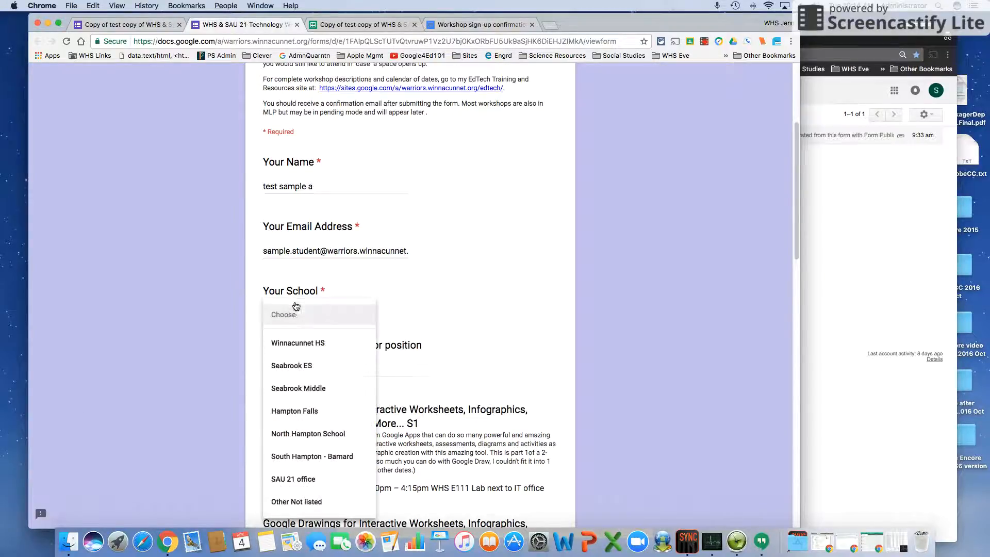
left_click(297, 343)
left_click(305, 369)
type("IT")
scroll(305, 369, "down", 5)
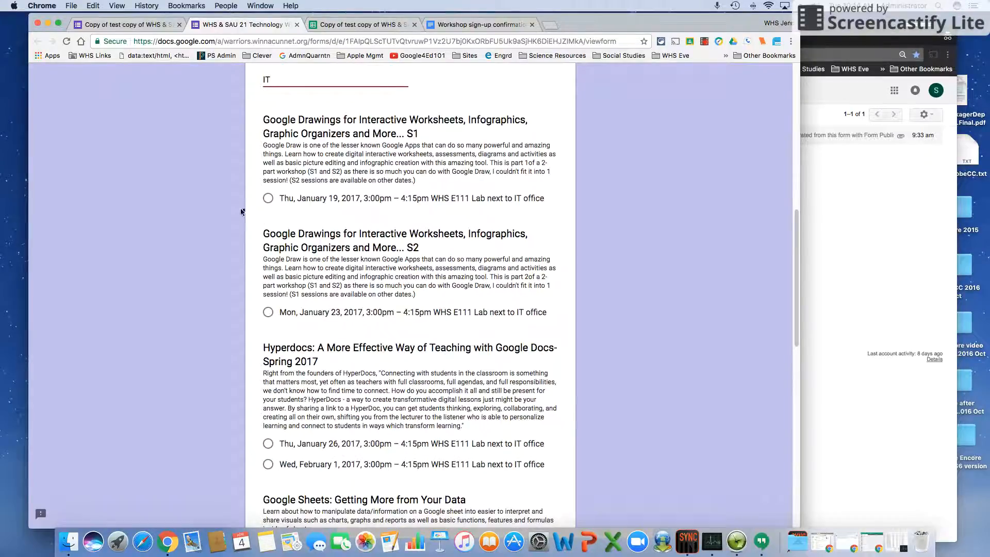
left_click(268, 198)
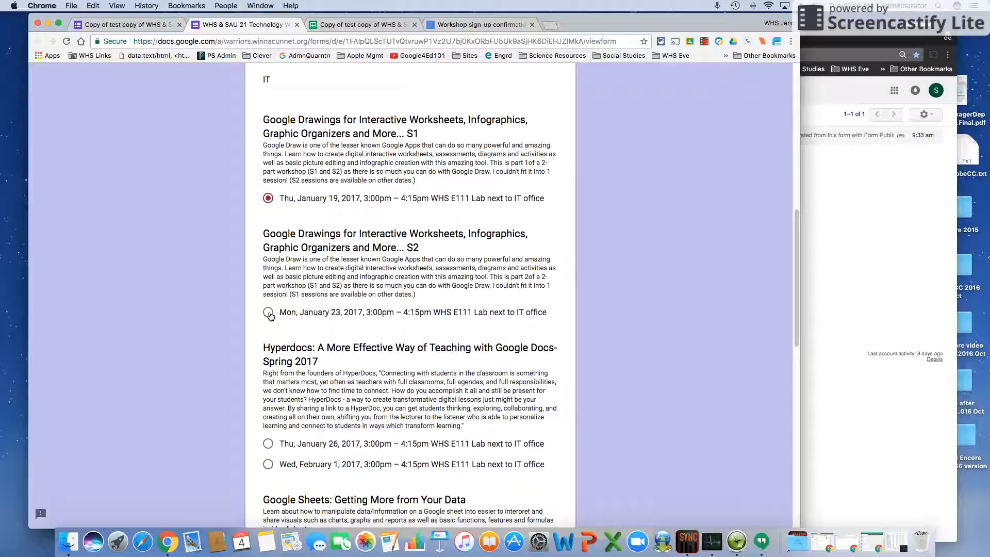
left_click(268, 313)
scroll(504, 384, "down", 6)
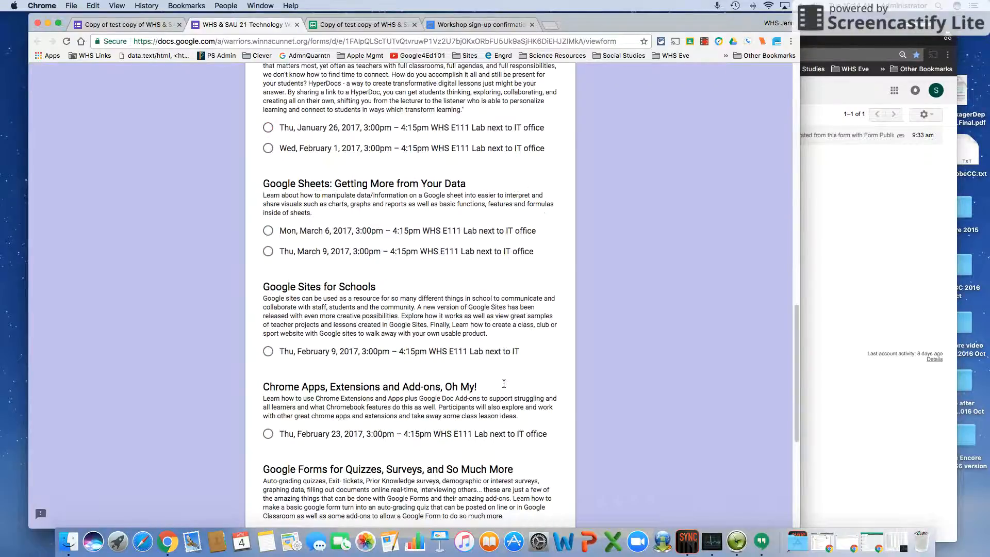
scroll(504, 384, "down", 5)
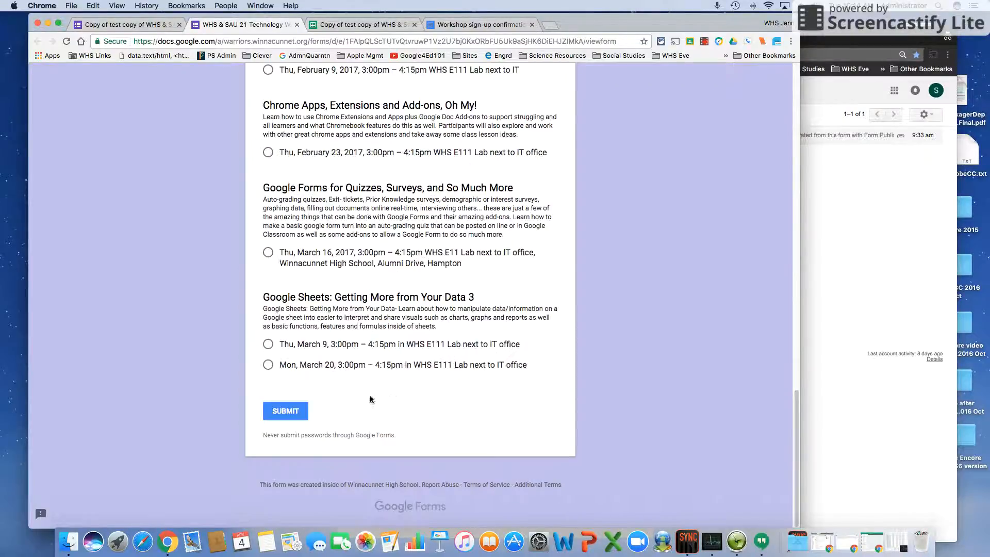
left_click(286, 410)
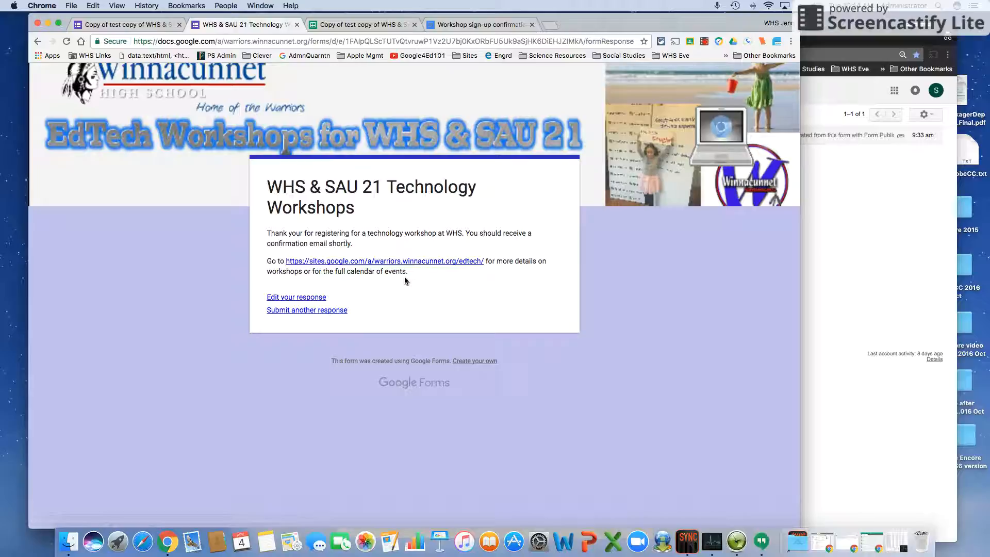
Reload the test student's Gmail inbox, then switch to the form's Responses spreadsheet
left_click(839, 259)
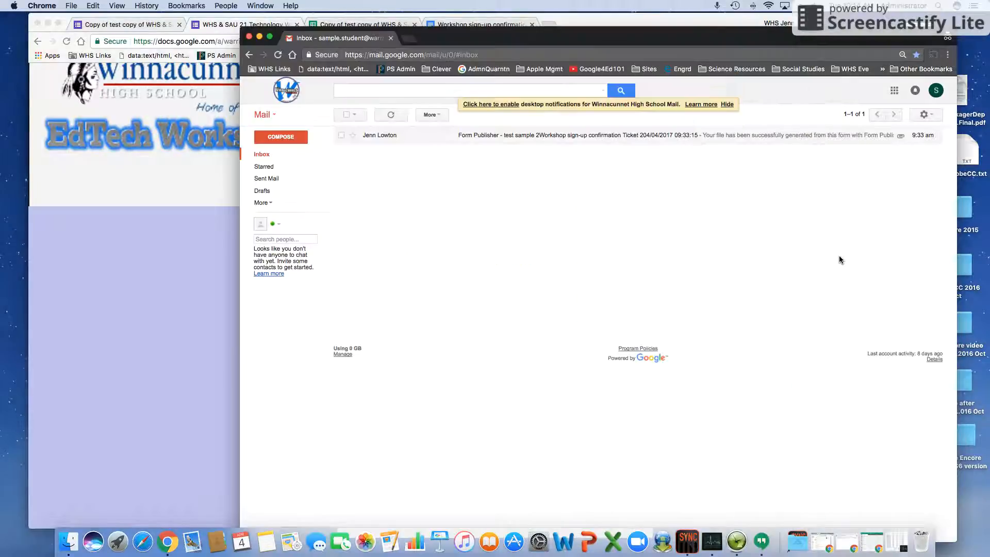
left_click(278, 55)
left_click(160, 175)
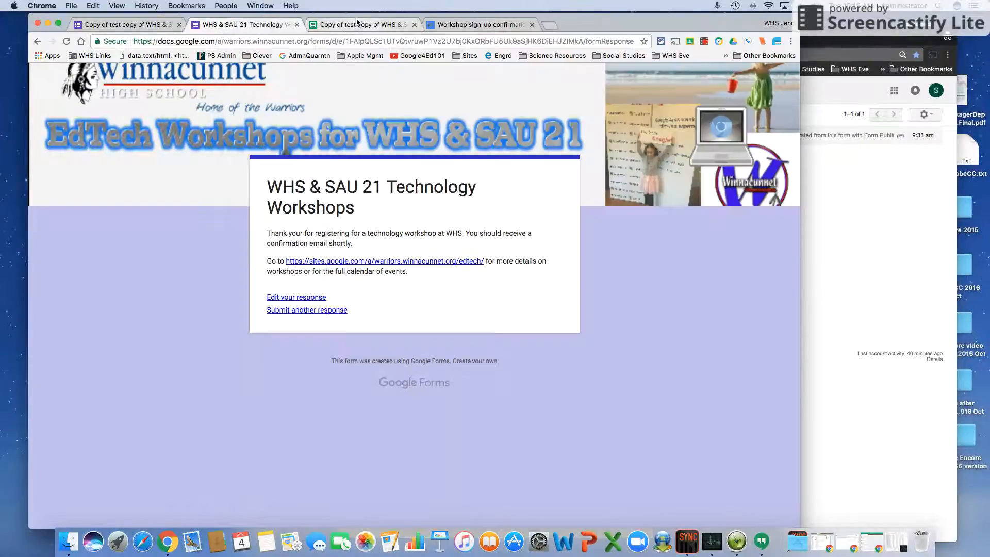
left_click(357, 23)
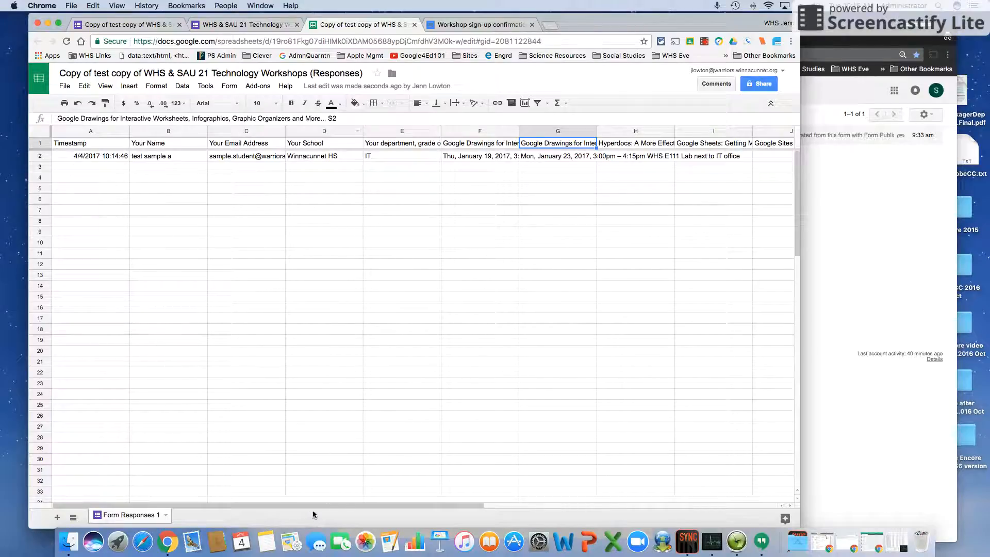
Scroll the sheet right to the Doc URL, increment and PDF URL columns, then bring Gmail forward
left_click_drag(331, 504, 582, 508)
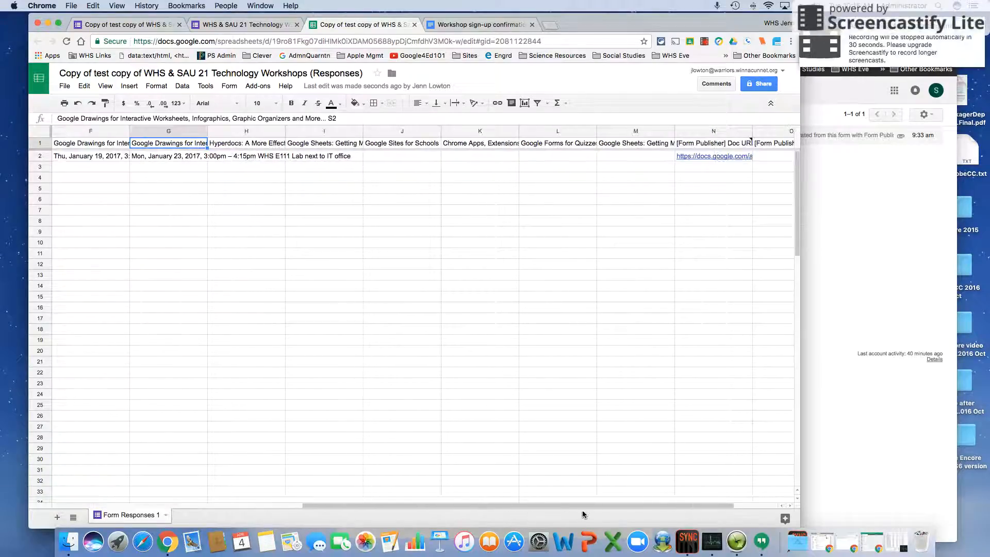
left_click_drag(672, 505, 716, 508)
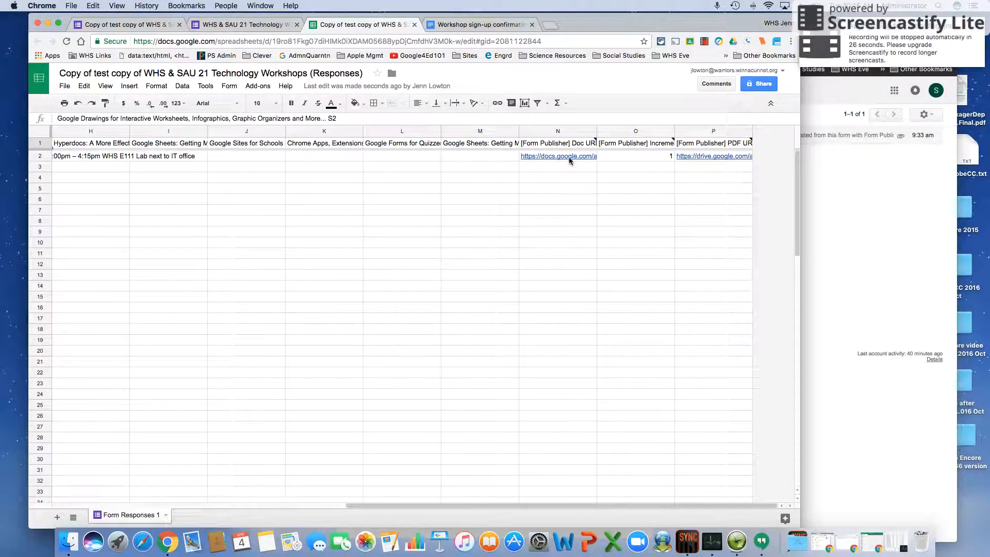
left_click(842, 188)
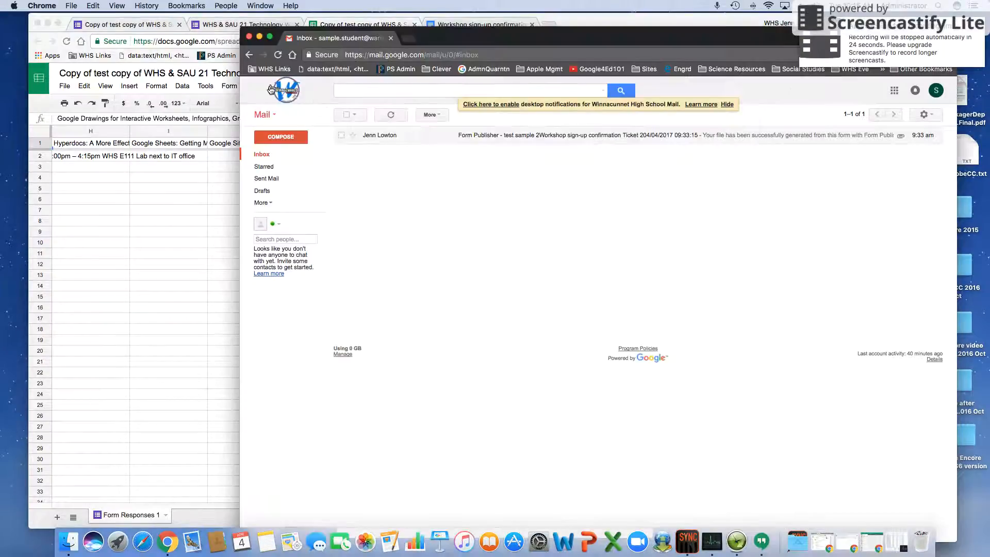
Open the Form Publisher email, preview its PDF workshop ticket, then return to the Responses spreadsheet
left_click(278, 56)
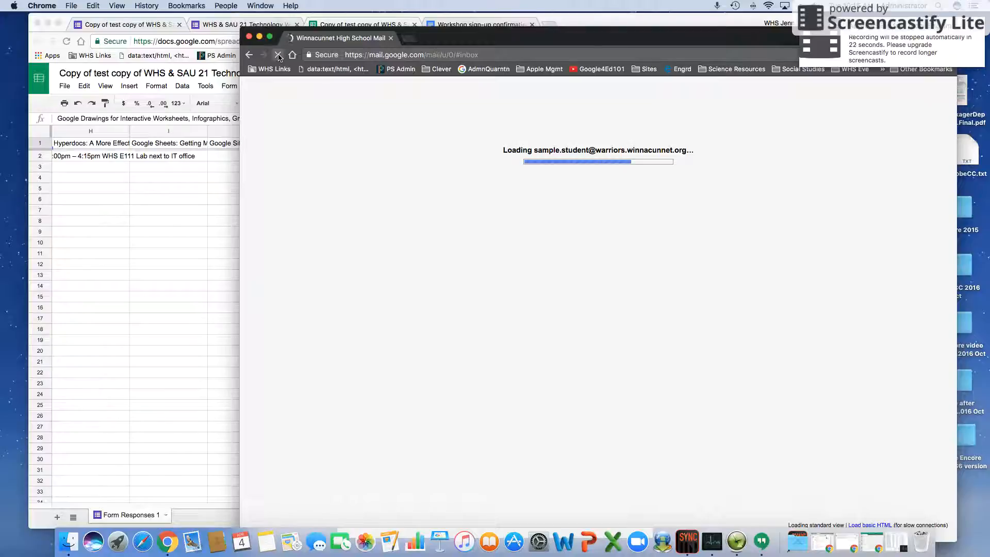
left_click(505, 136)
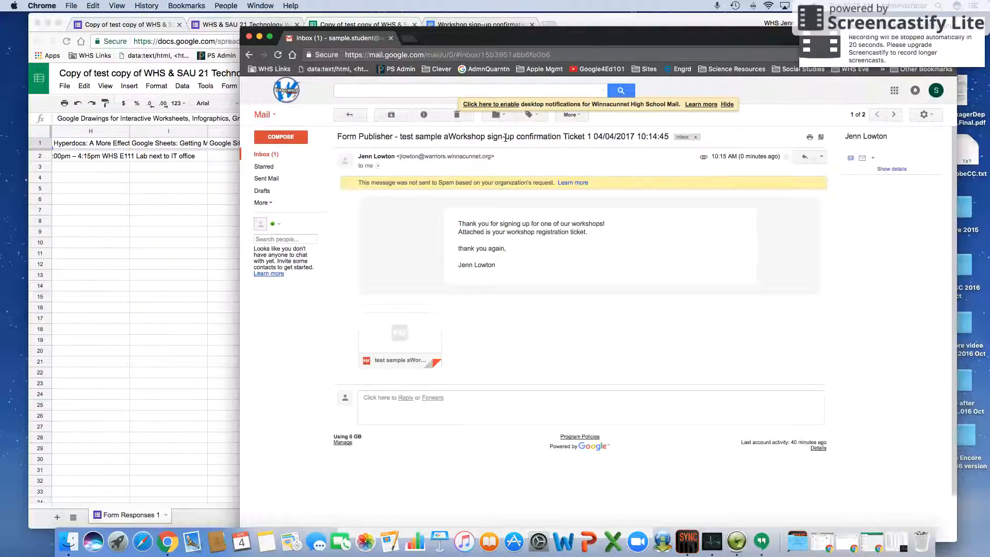
left_click(398, 335)
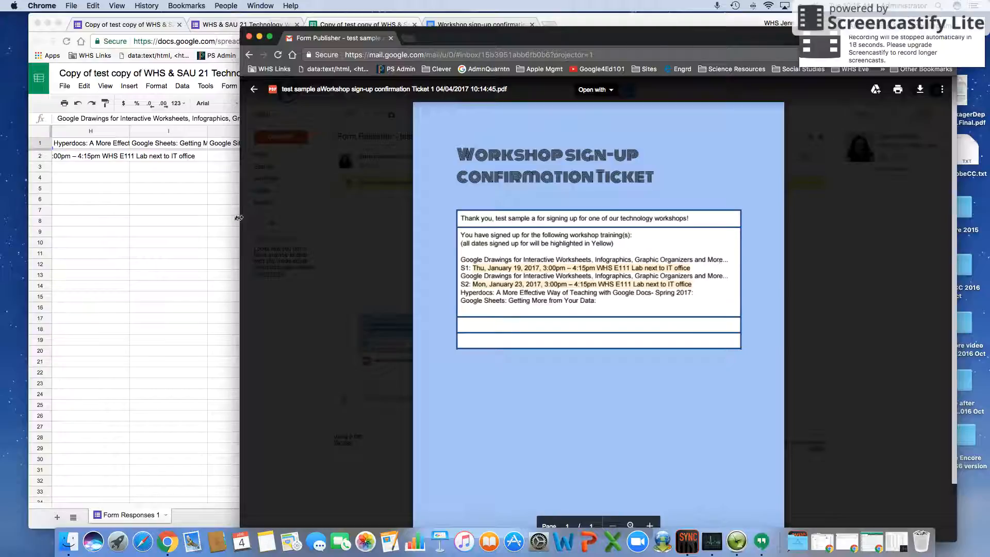
left_click(121, 215)
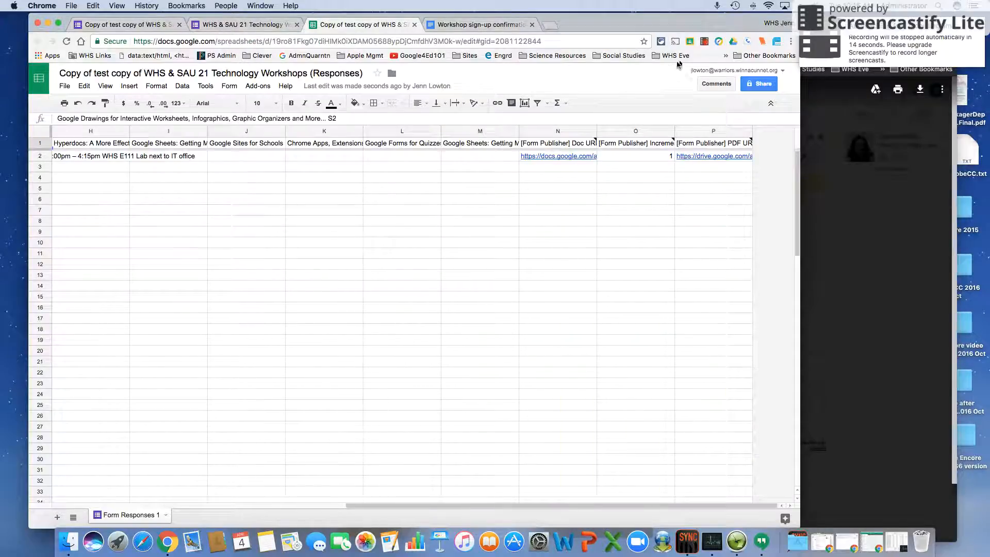